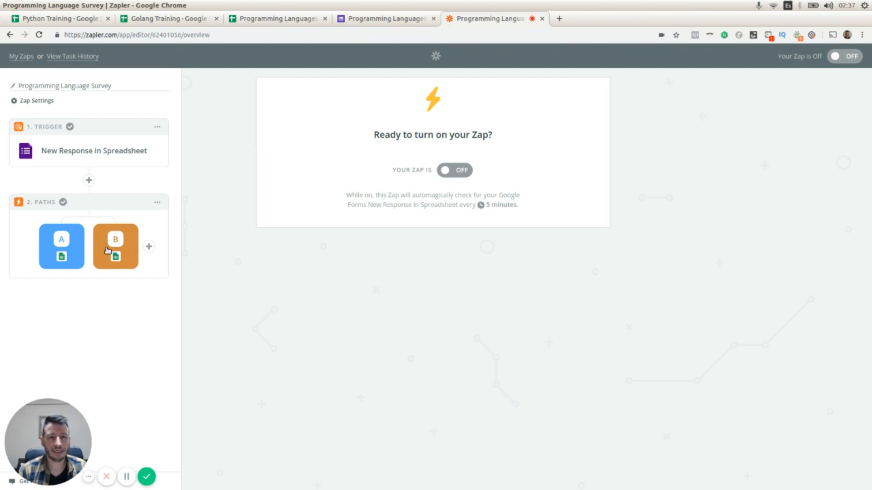
# Review the survey form's questions, the Python and Golang training sheets, and the form's live preview.
pyautogui.click(391, 19)
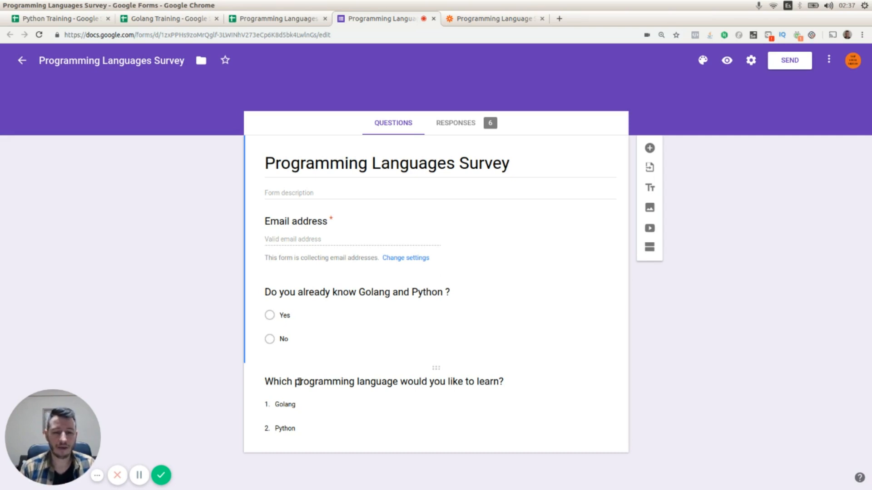
pyautogui.click(315, 383)
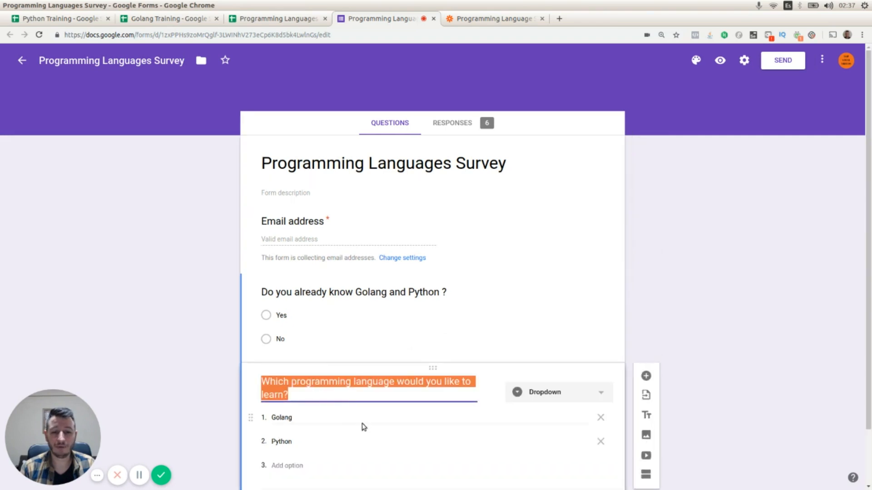
pyautogui.click(718, 393)
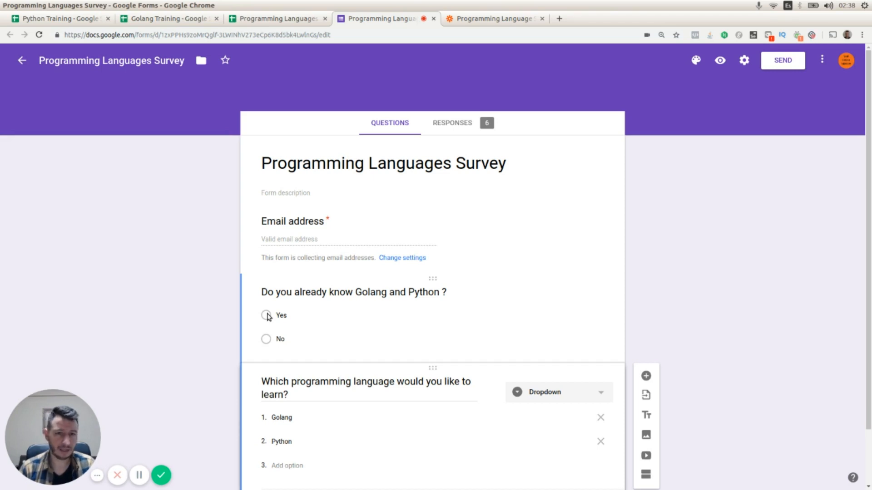
pyautogui.click(87, 18)
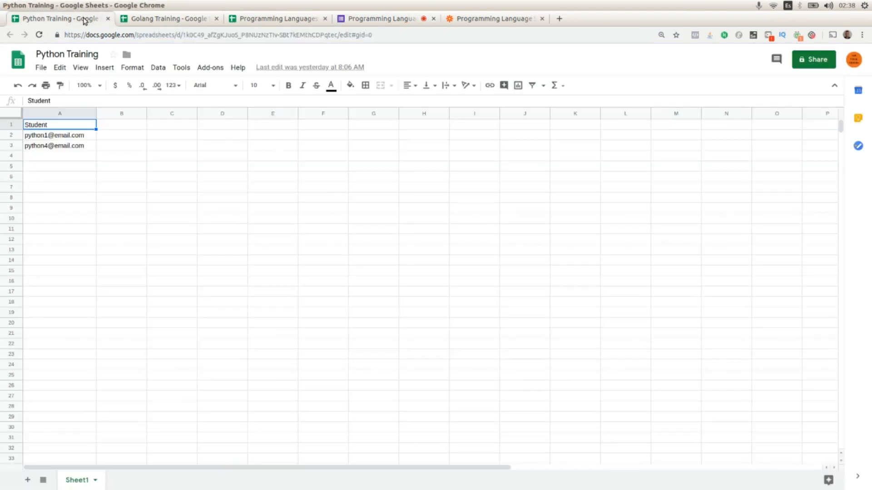
pyautogui.click(141, 18)
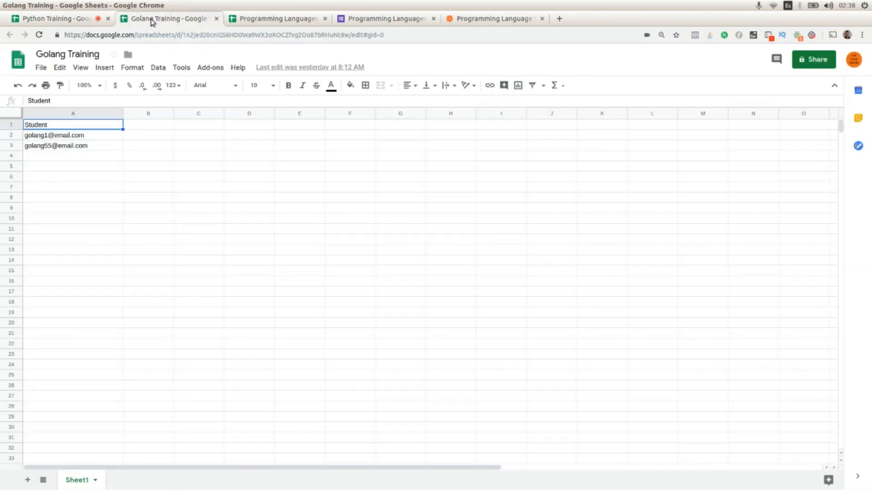
pyautogui.click(83, 21)
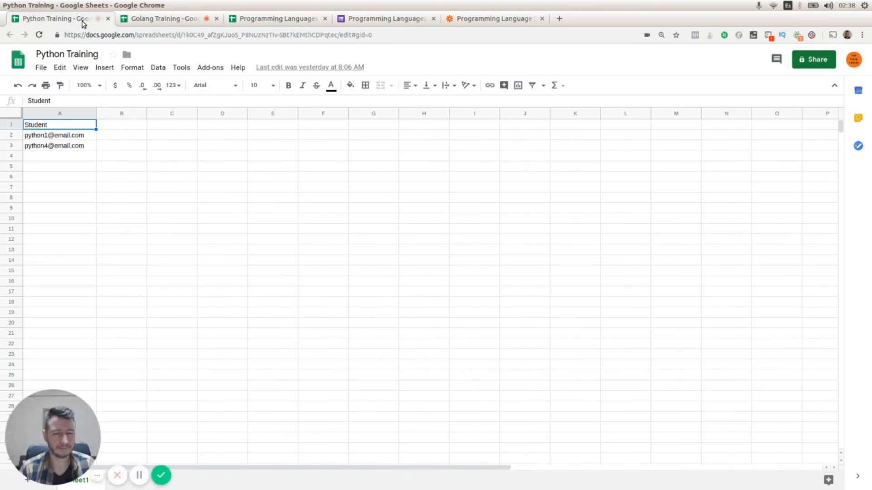
pyautogui.click(146, 20)
pyautogui.click(358, 20)
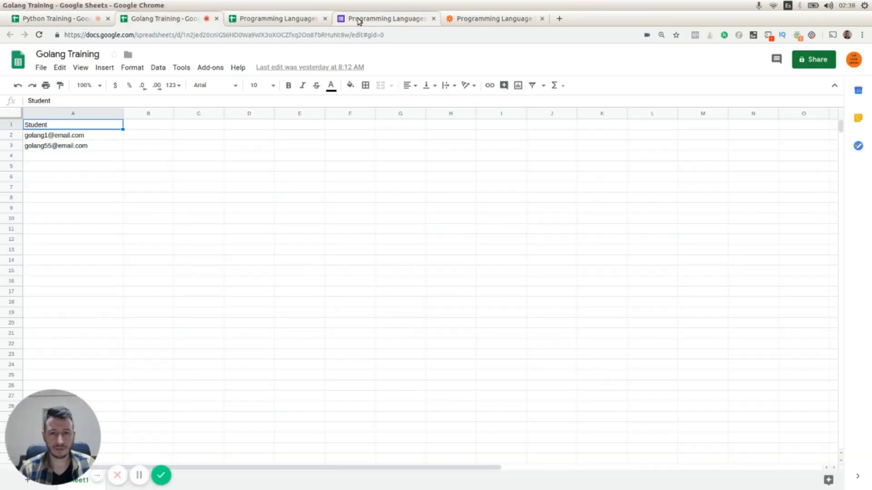
pyautogui.click(720, 60)
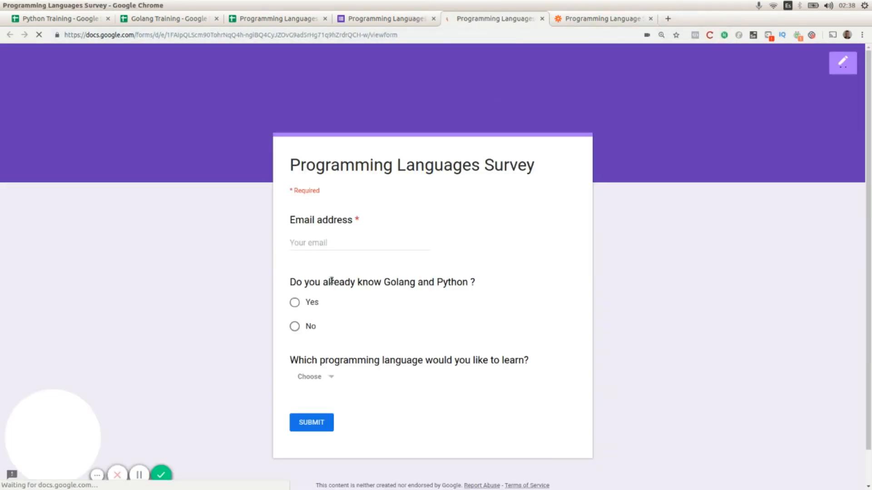
pyautogui.click(573, 21)
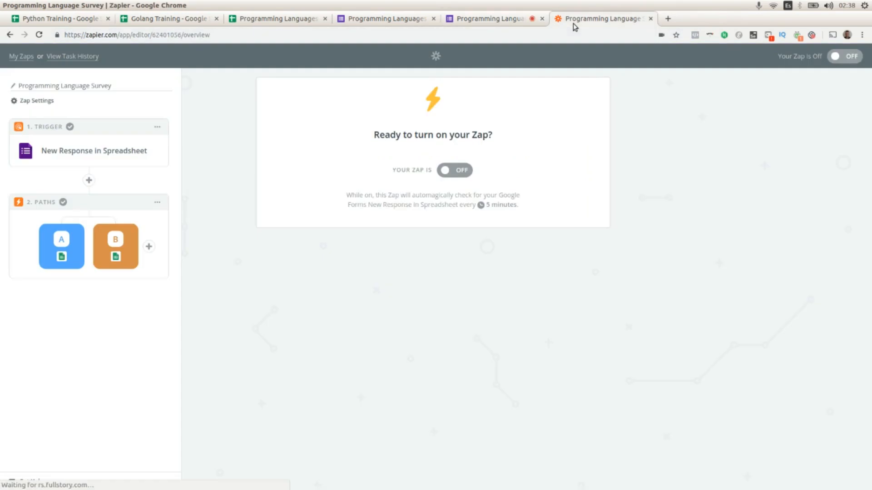
# Insert a Filter step set to 'Only continue if...' between the trigger and the Paths step.
pyautogui.click(73, 151)
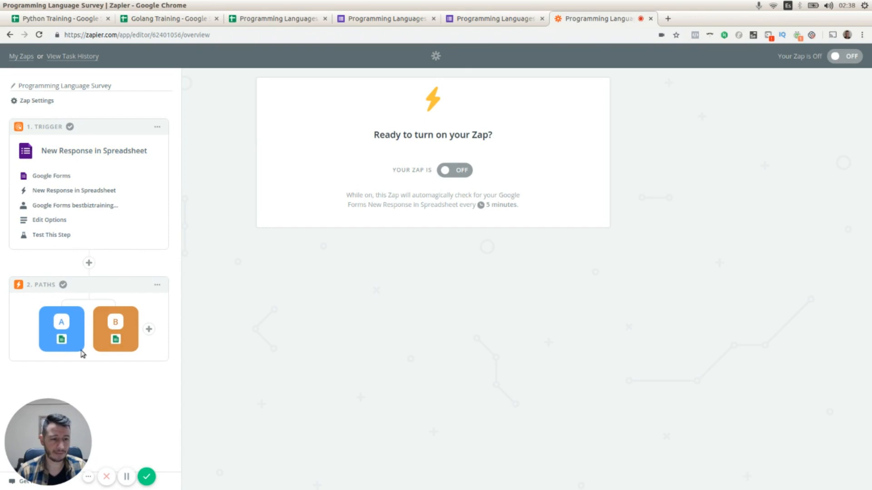
pyautogui.click(89, 263)
pyautogui.scroll(-2, 105, 270)
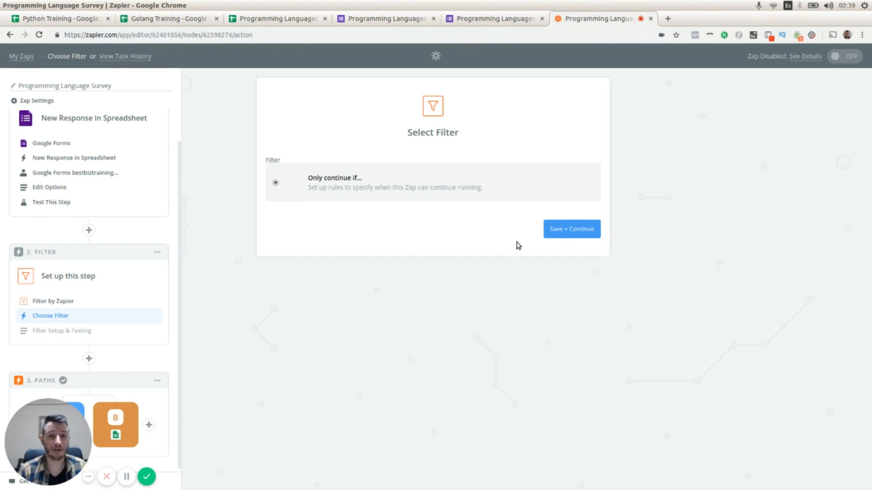
pyautogui.click(565, 234)
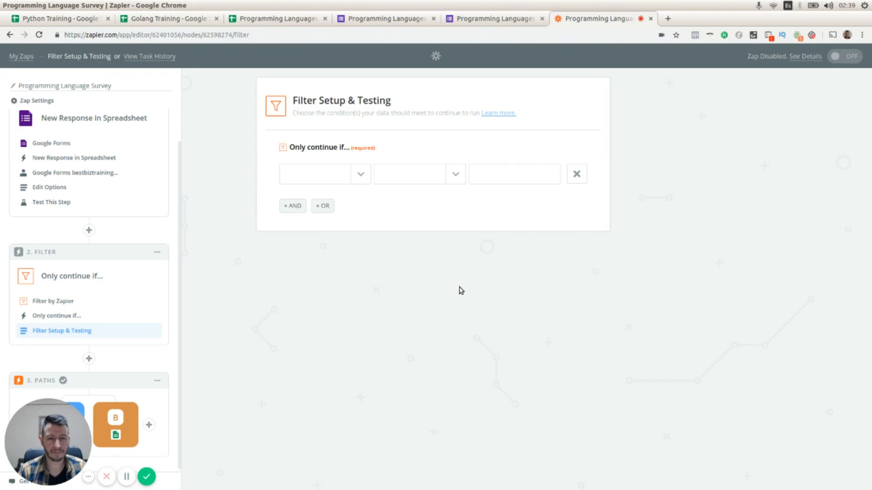
# Set the filter to continue only when doyoualreadyknowgolangandpython exactly matches No, then test and save it.
pyautogui.click(361, 174)
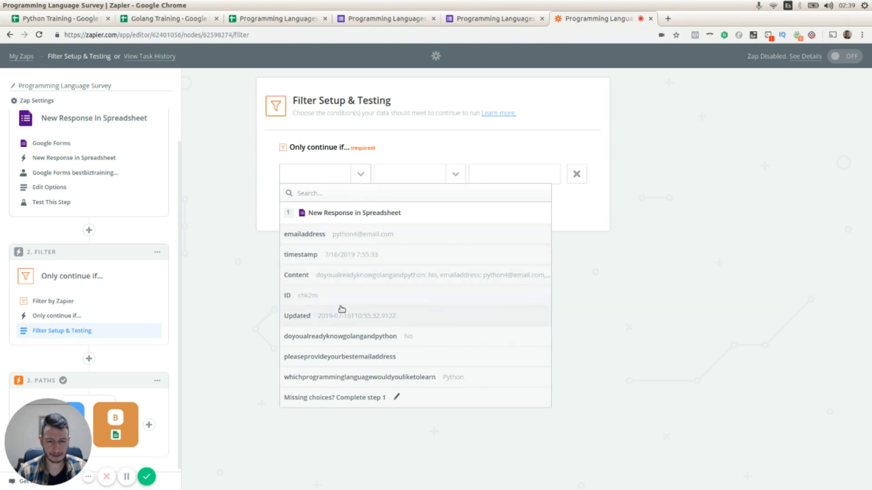
pyautogui.click(334, 339)
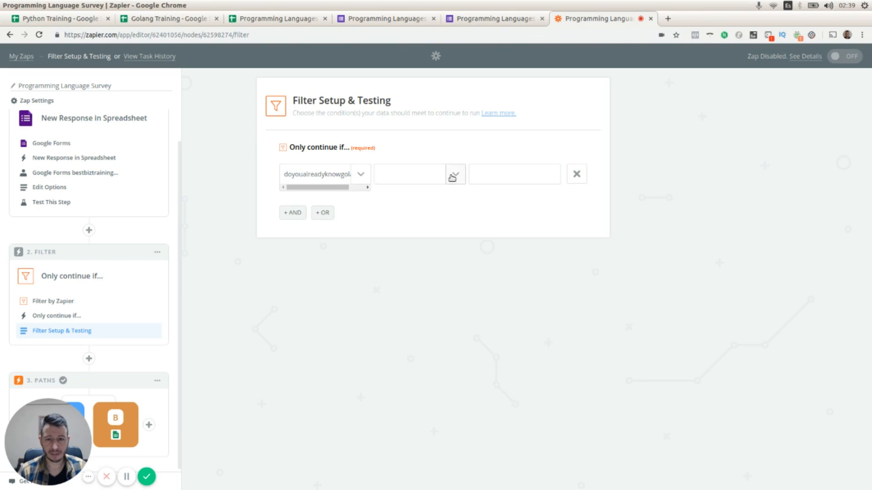
pyautogui.click(453, 176)
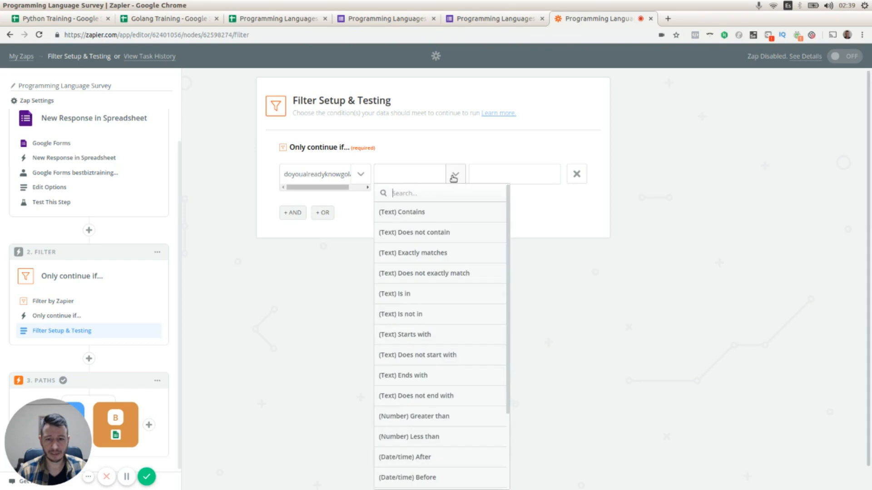
pyautogui.click(421, 252)
pyautogui.click(483, 180)
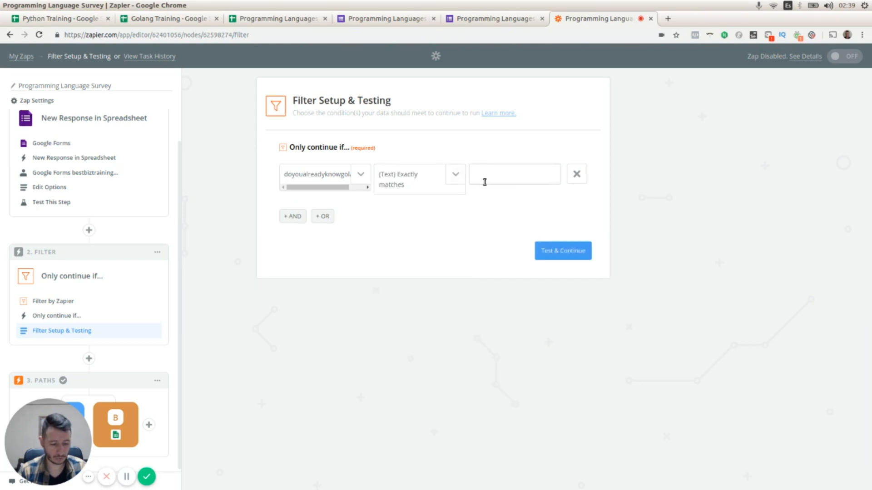
pyautogui.write('No')
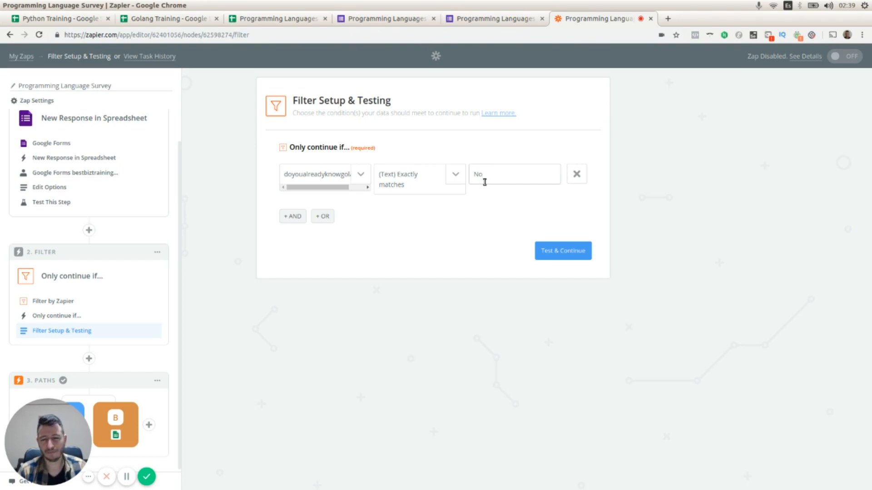
pyautogui.click(558, 251)
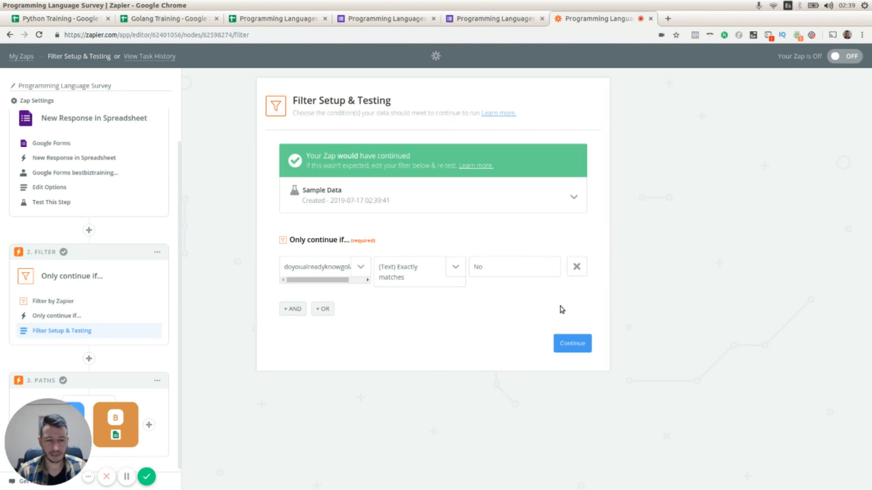
pyautogui.click(577, 343)
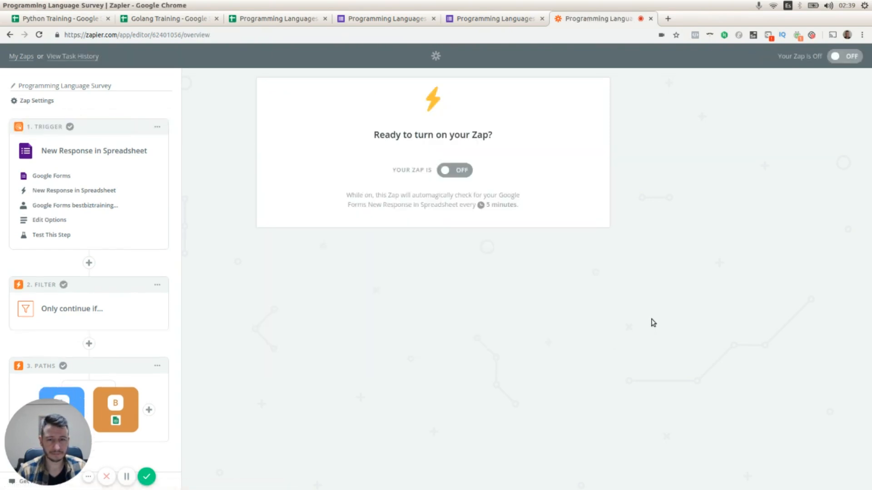
# Reopen the filter's setup and testing page.
pyautogui.click(91, 300)
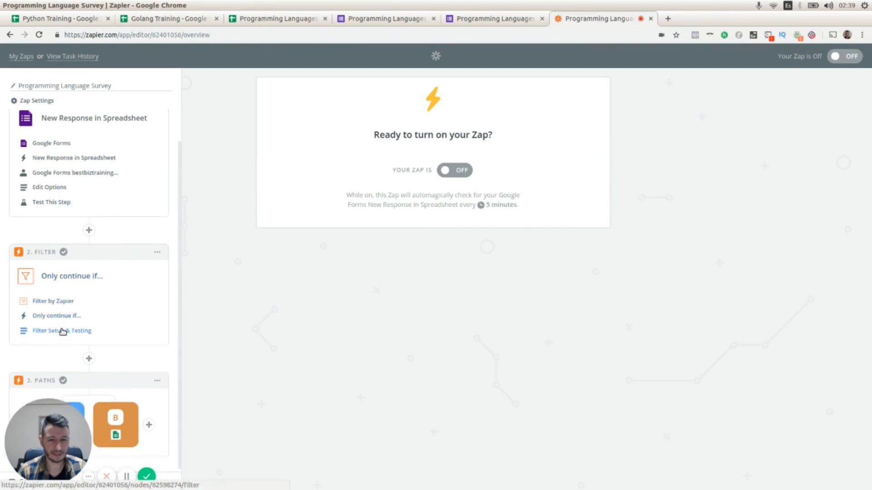
pyautogui.click(64, 330)
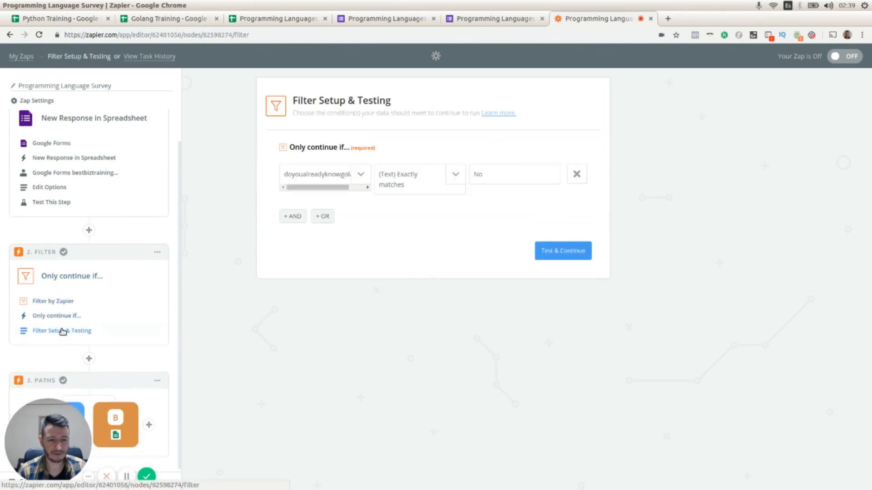
# Enter a test email address in the live survey form's email field.
pyautogui.click(479, 20)
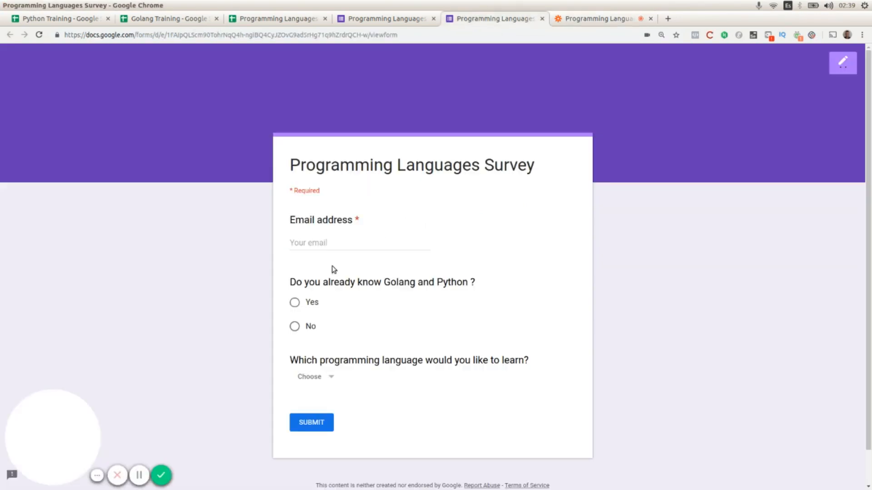
pyautogui.click(330, 241)
pyautogui.write('t')
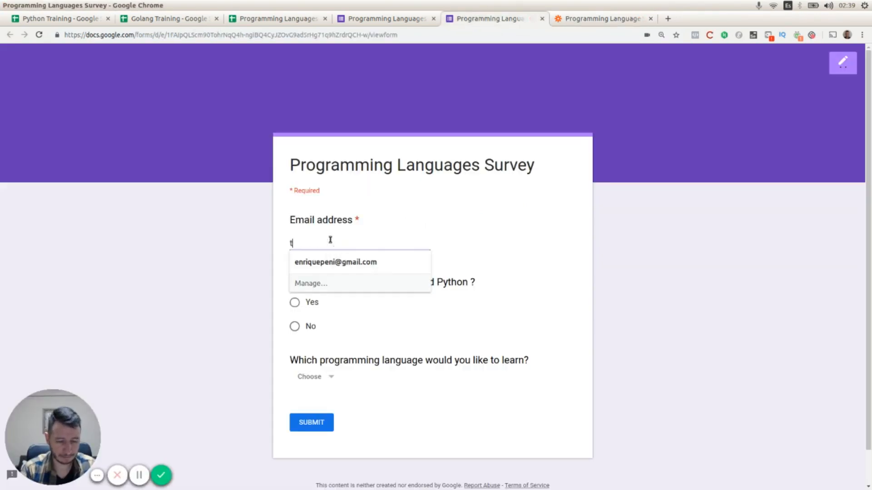
pyautogui.write('est@')
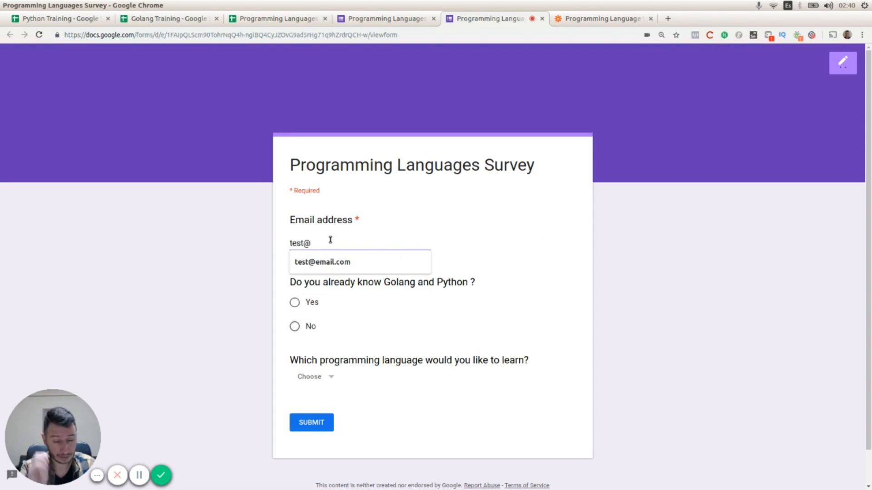
pyautogui.press('BackSpace')
pyautogui.press('BackSpace')
pyautogui.press('BackSpace')
pyautogui.press('BackSpace')
pyautogui.press('BackSpace')
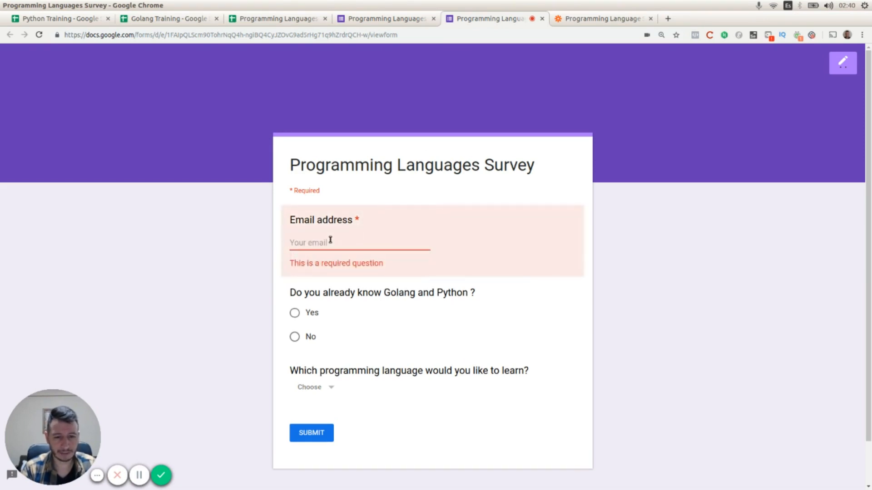
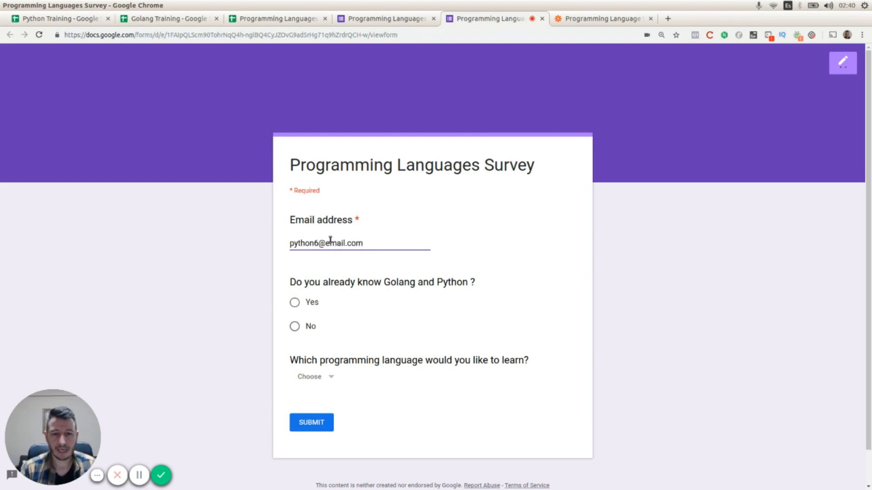
# Answer Yes to knowing Golang and Python and submit the survey response.
pyautogui.scroll(-1, 331, 241)
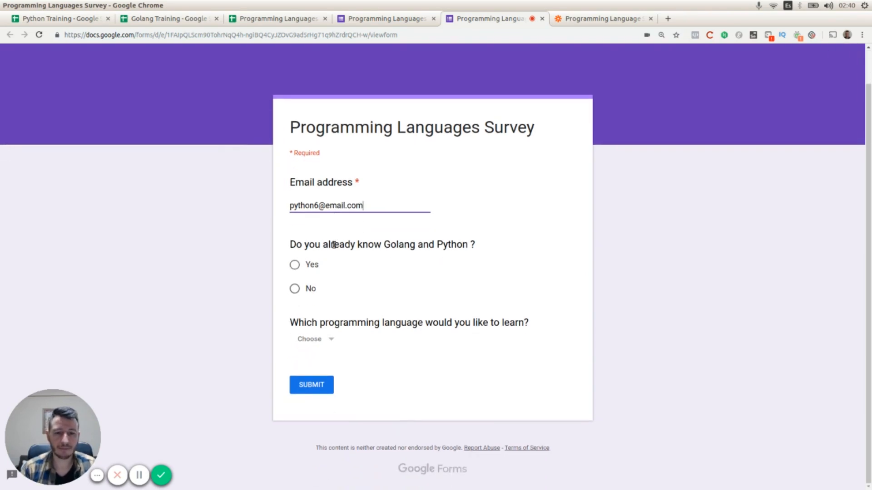
pyautogui.click(295, 265)
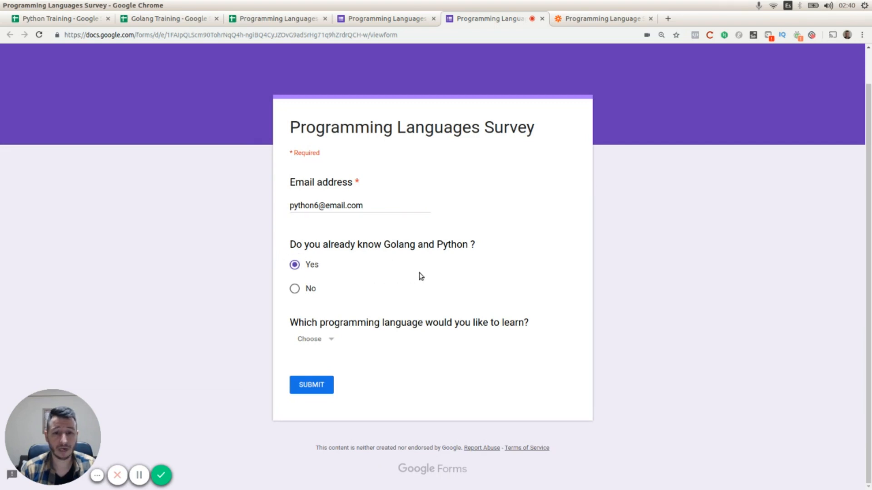
pyautogui.click(314, 390)
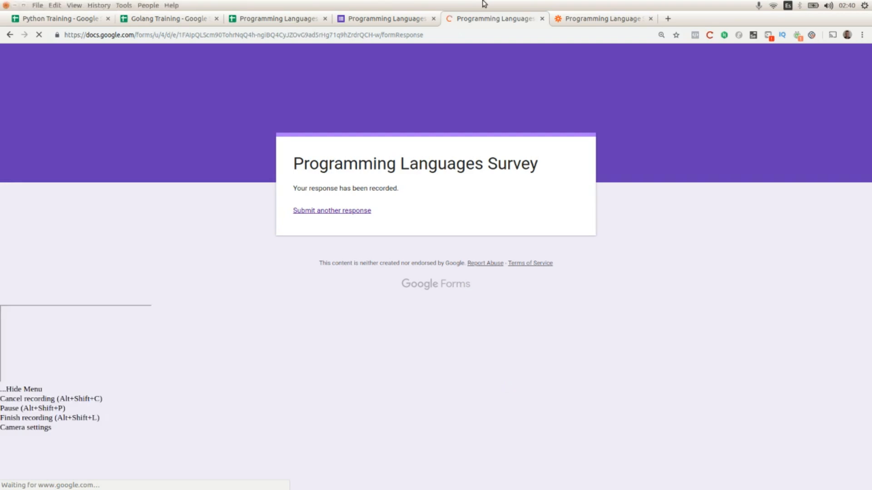
# Return to the Zap and re-run the filter test.
pyautogui.click(565, 24)
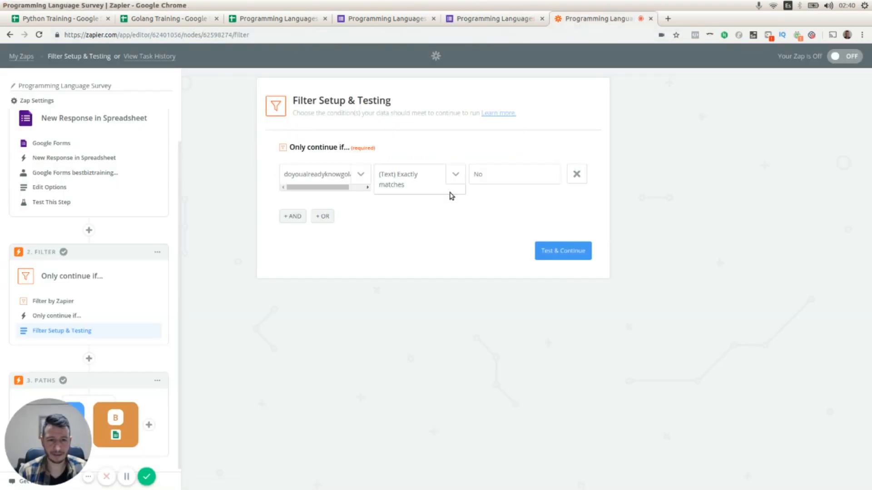
pyautogui.click(565, 254)
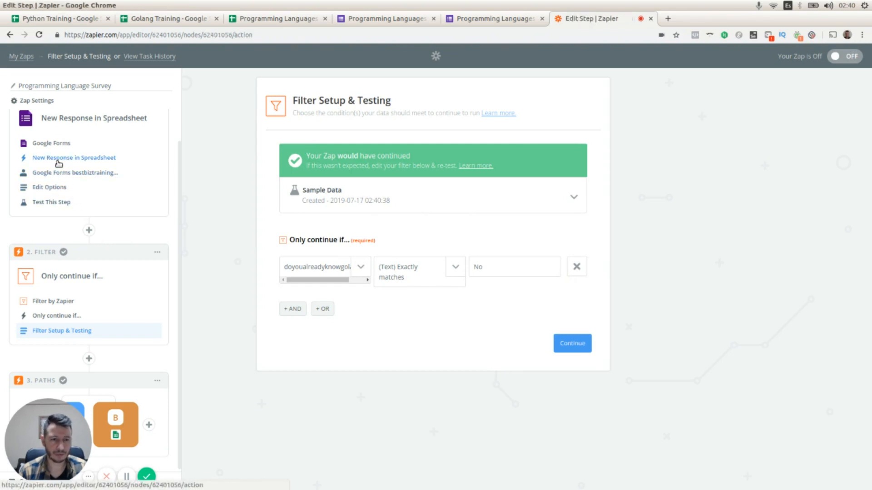
# Go back through the trigger's steps to its Test This Step page for picking a sample response.
pyautogui.click(58, 162)
pyautogui.click(56, 175)
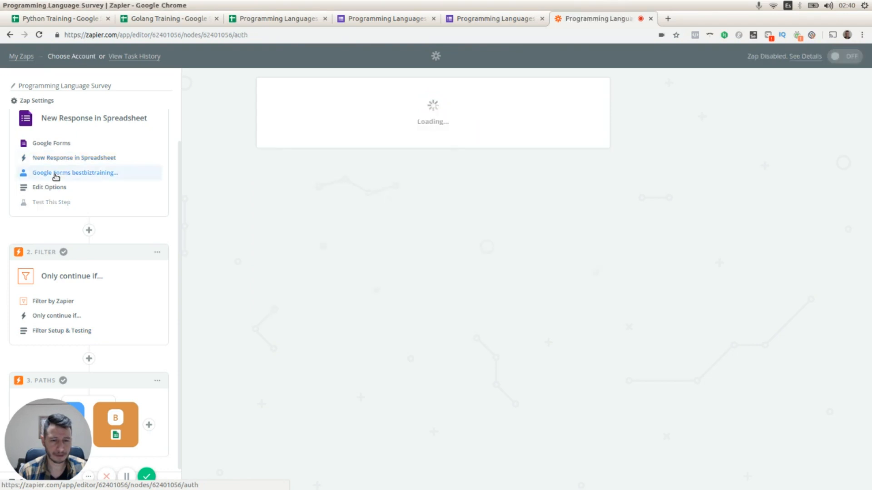
pyautogui.click(49, 205)
pyautogui.click(573, 343)
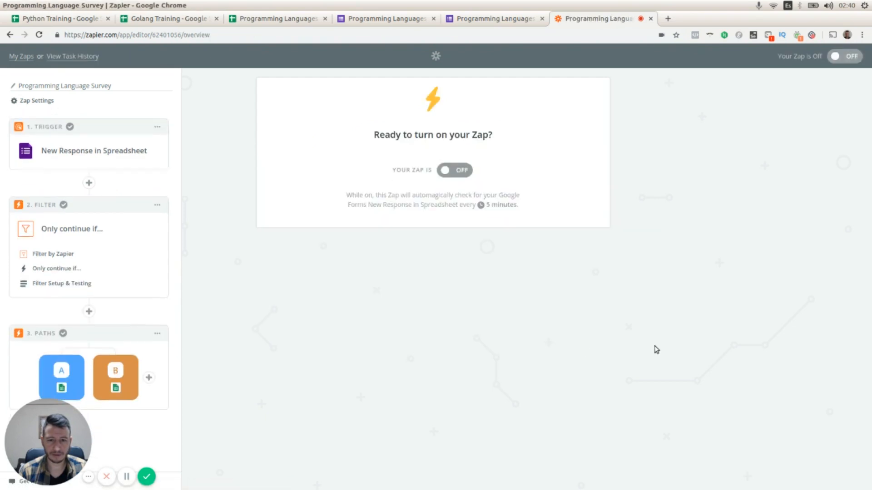
pyautogui.click(63, 157)
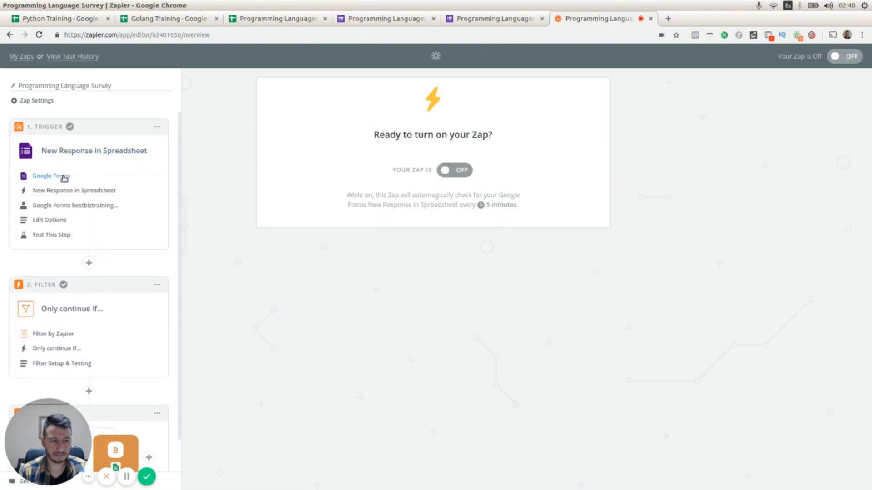
pyautogui.click(53, 223)
pyautogui.click(53, 234)
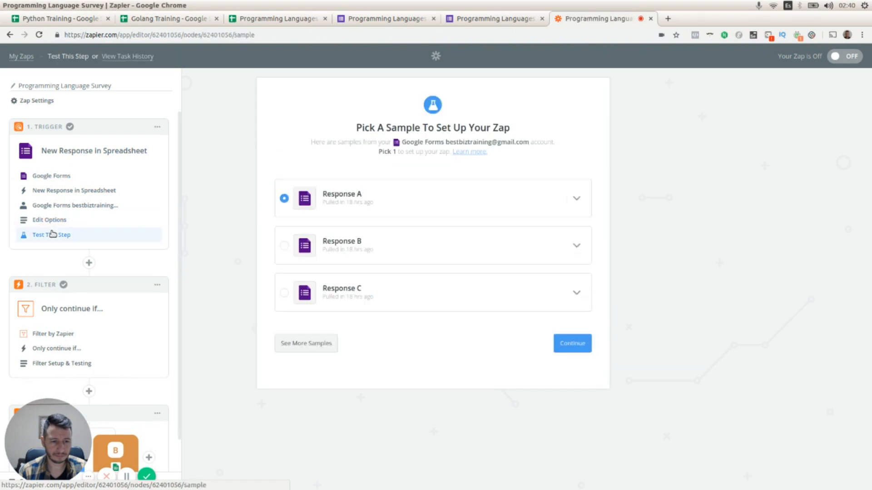
# Expand Response A and load more sample responses from the spreadsheet.
pyautogui.click(577, 199)
pyautogui.click(577, 199)
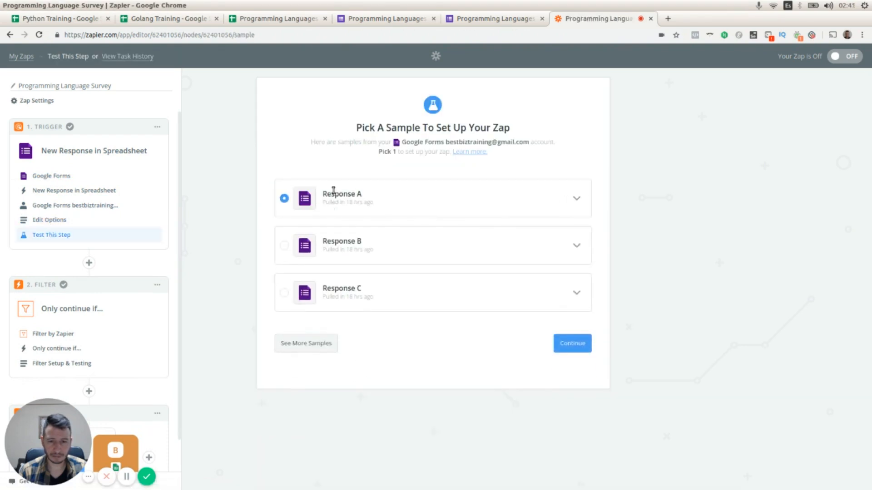
pyautogui.click(311, 352)
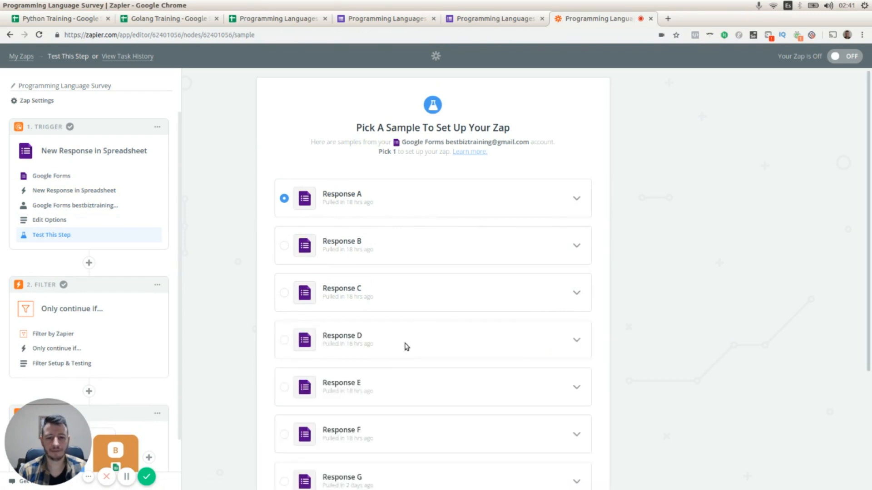
pyautogui.scroll(-1, 463, 238)
pyautogui.scroll(-3, 468, 239)
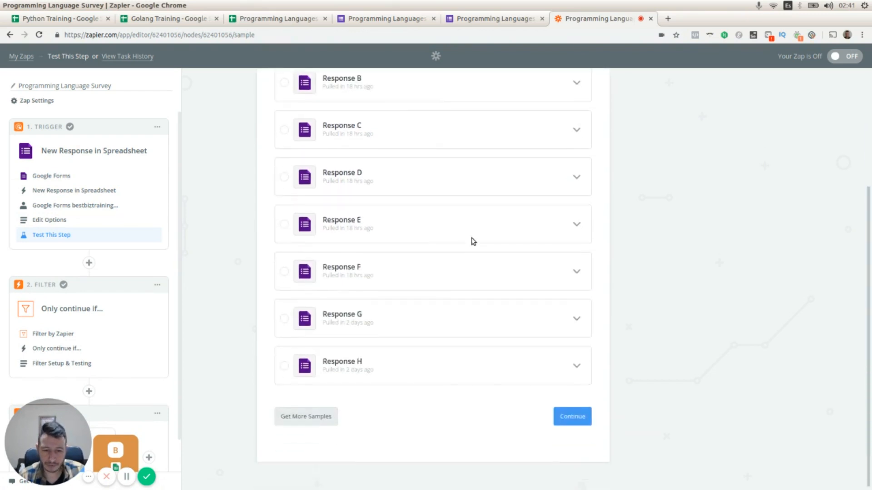
pyautogui.scroll(3, 473, 281)
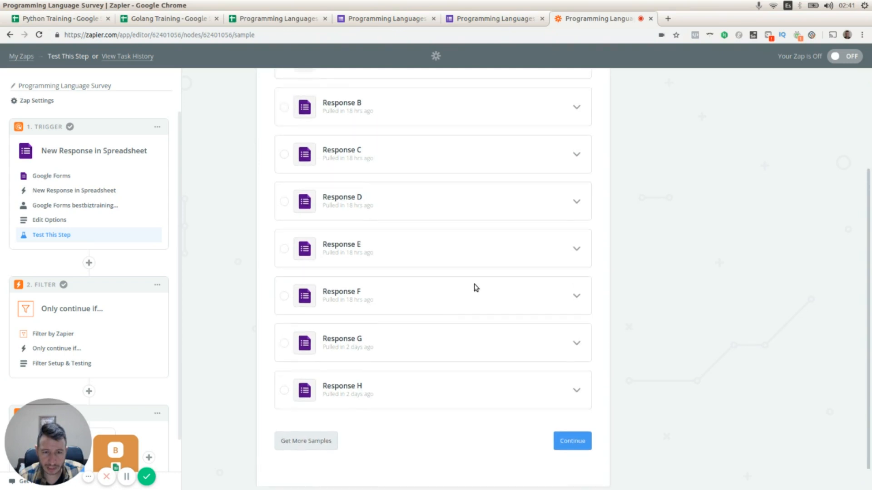
pyautogui.scroll(-3, 473, 286)
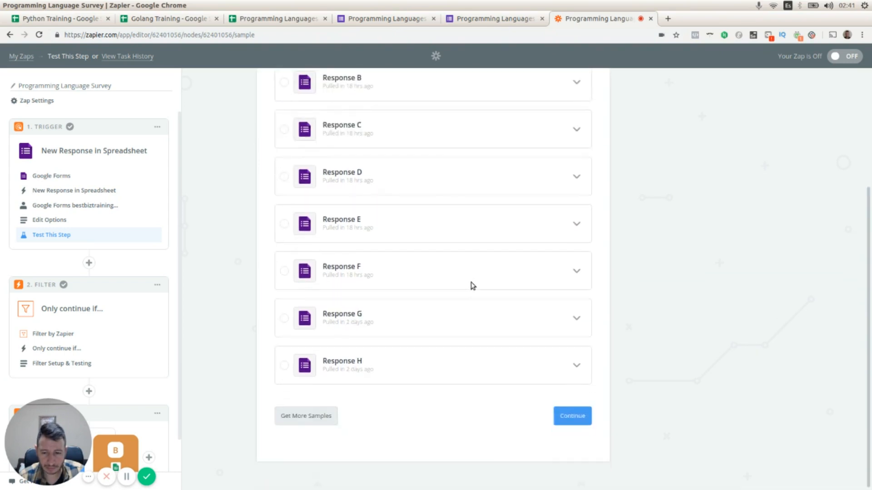
pyautogui.click(315, 423)
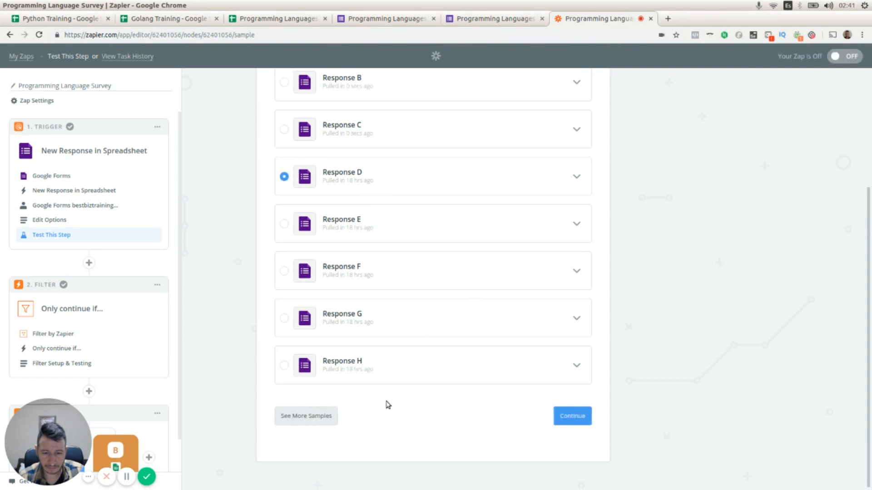
# Select the refreshed Response A sample, review its answers, and continue with it.
pyautogui.scroll(2, 391, 403)
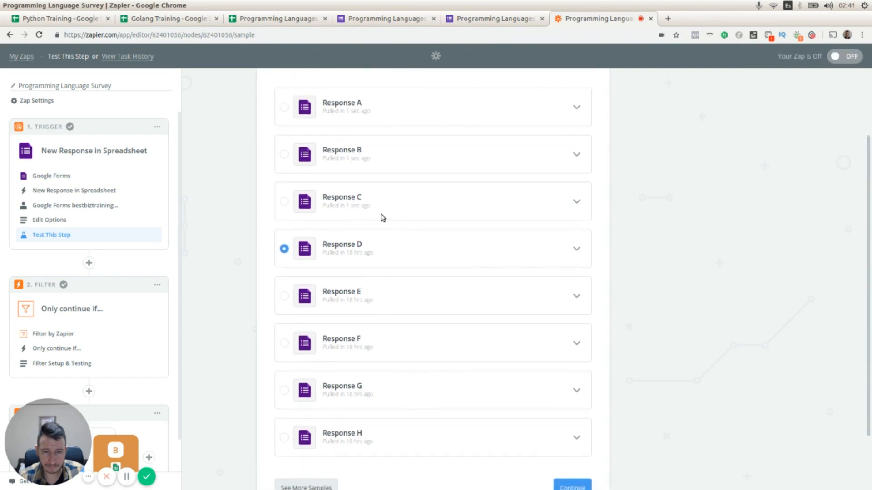
pyautogui.scroll(1, 575, 141)
pyautogui.click(577, 132)
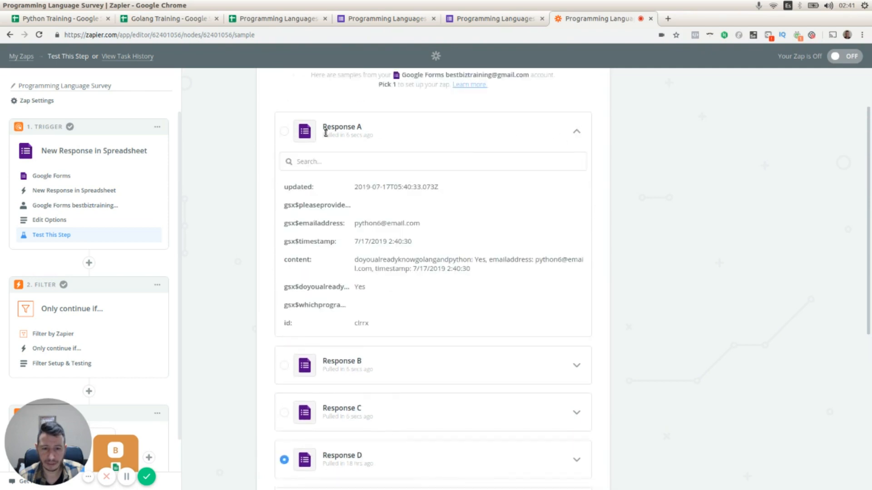
pyautogui.click(285, 132)
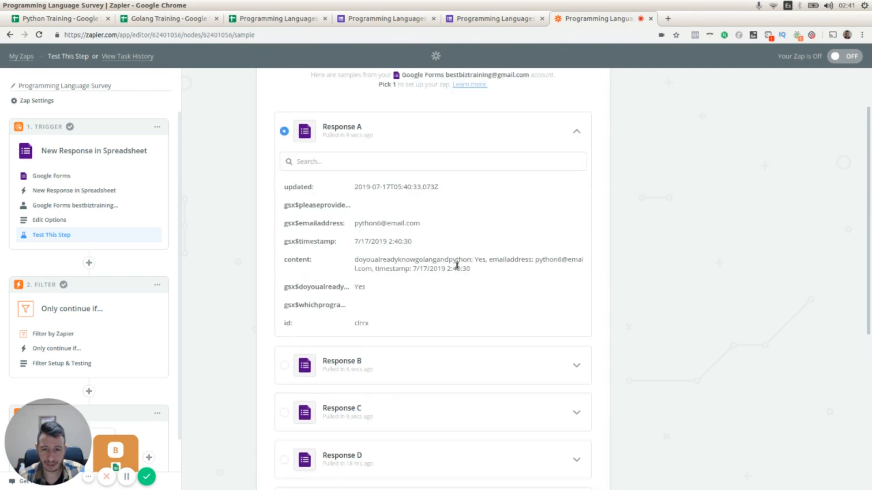
pyautogui.moveTo(355, 259); pyautogui.dragTo(485, 260)
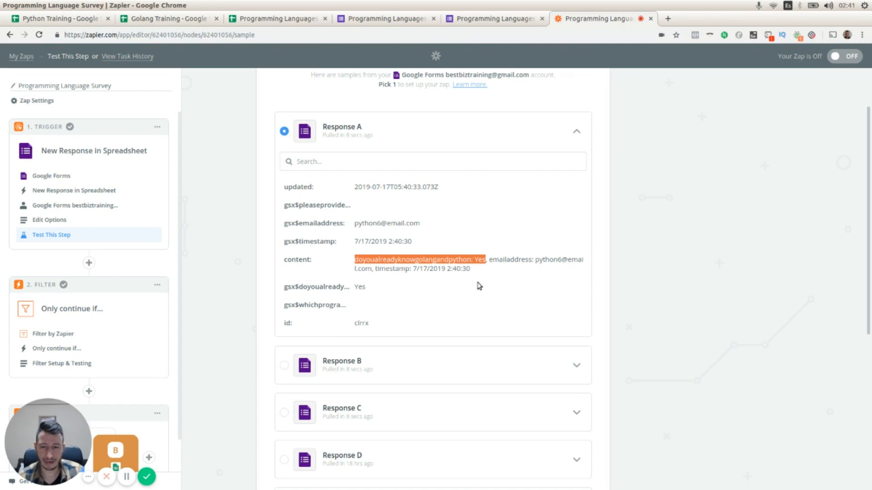
pyautogui.scroll(-2, 477, 287)
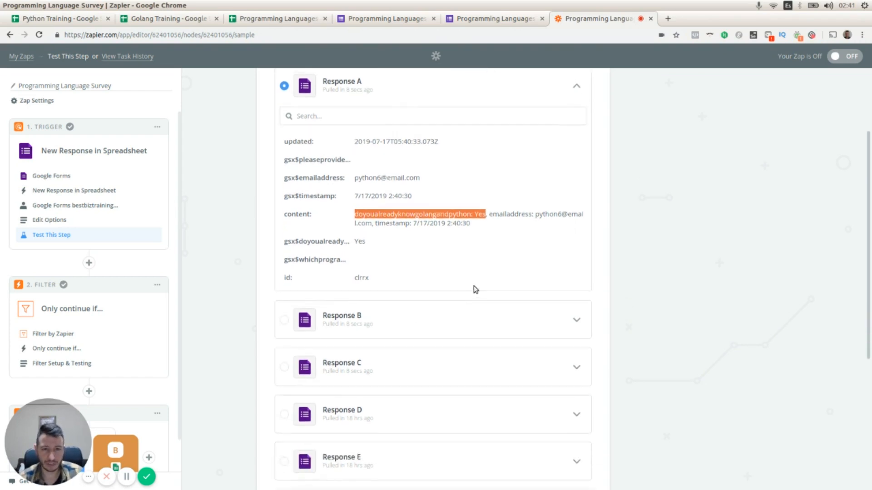
pyautogui.scroll(3, 472, 288)
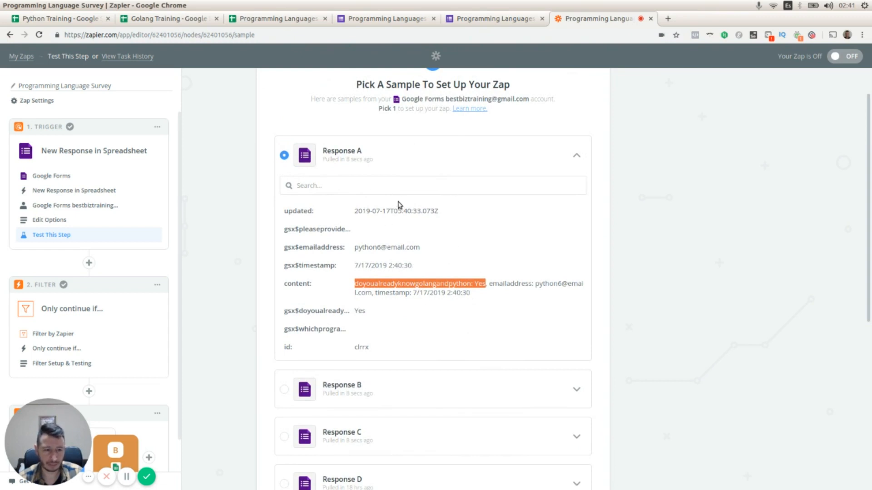
pyautogui.scroll(-1, 399, 203)
pyautogui.moveTo(69, 440); pyautogui.dragTo(785, 423)
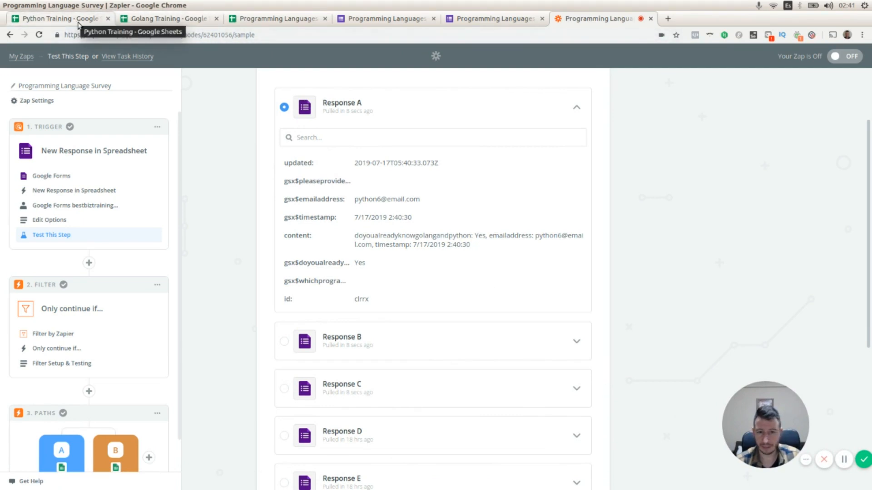
pyautogui.scroll(-2, 68, 284)
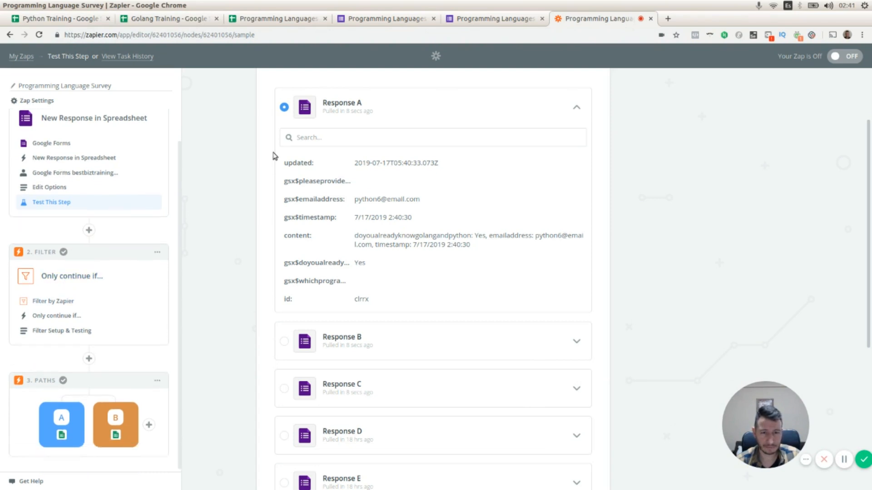
pyautogui.scroll(-6, 685, 159)
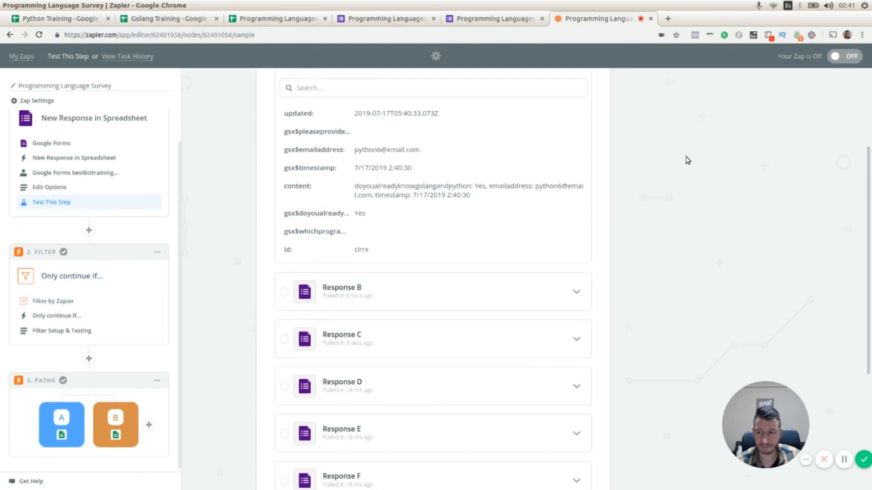
pyautogui.click(572, 418)
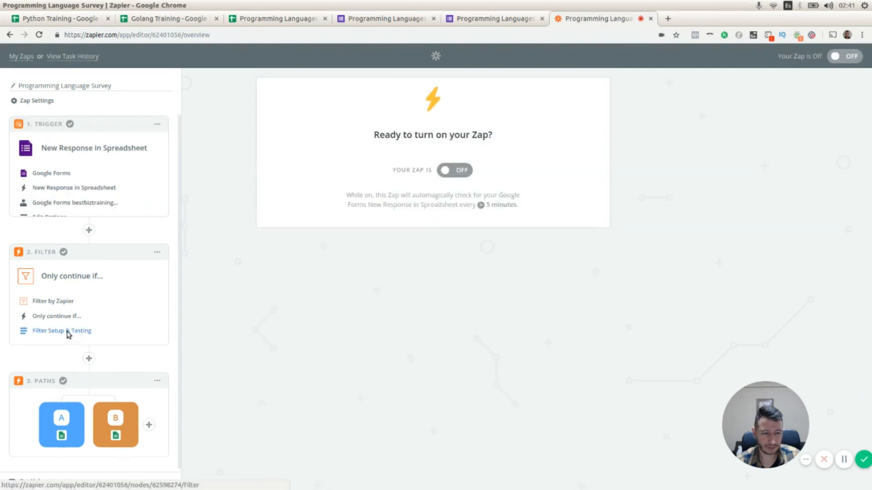
# Open the filter's setup and re-test it with the new sample.
pyautogui.click(66, 281)
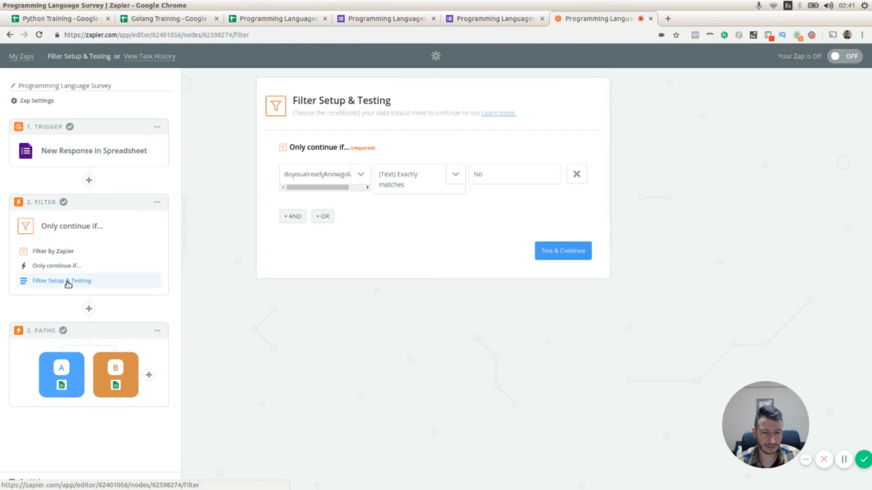
pyautogui.click(559, 250)
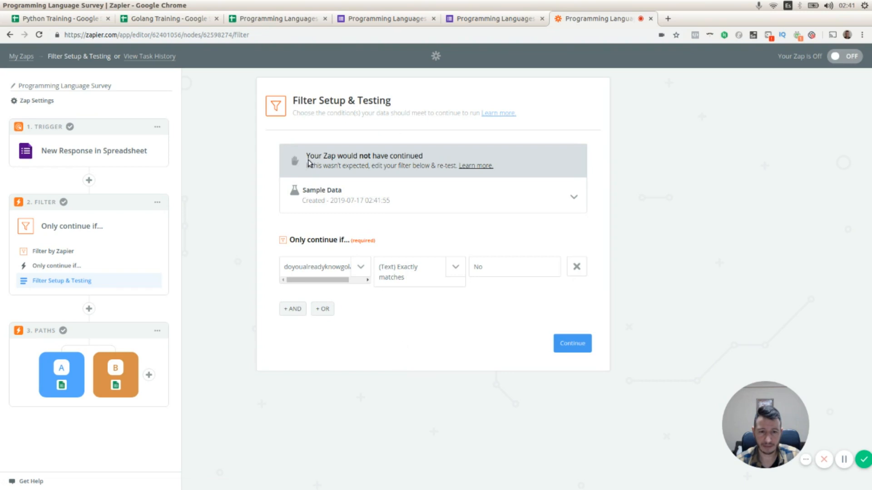
pyautogui.moveTo(306, 154); pyautogui.dragTo(425, 156)
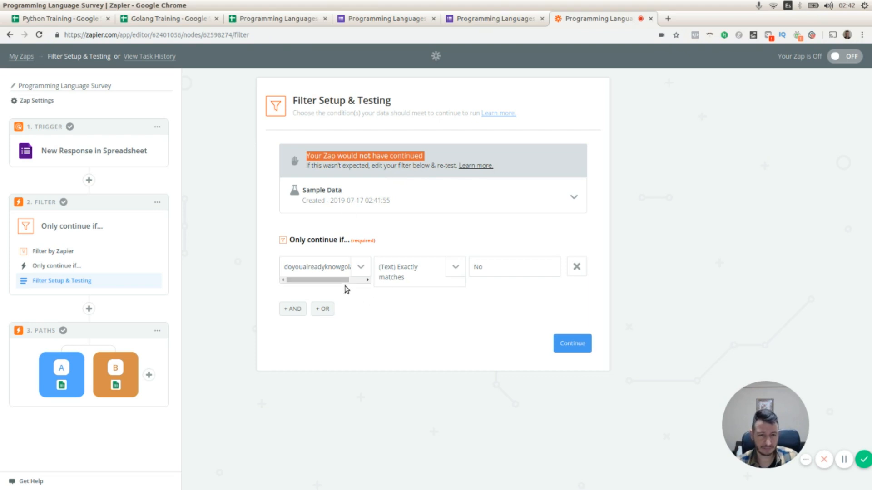
# Switch to the live survey form and enter a test email address in the email field.
pyautogui.click(472, 21)
pyautogui.click(353, 211)
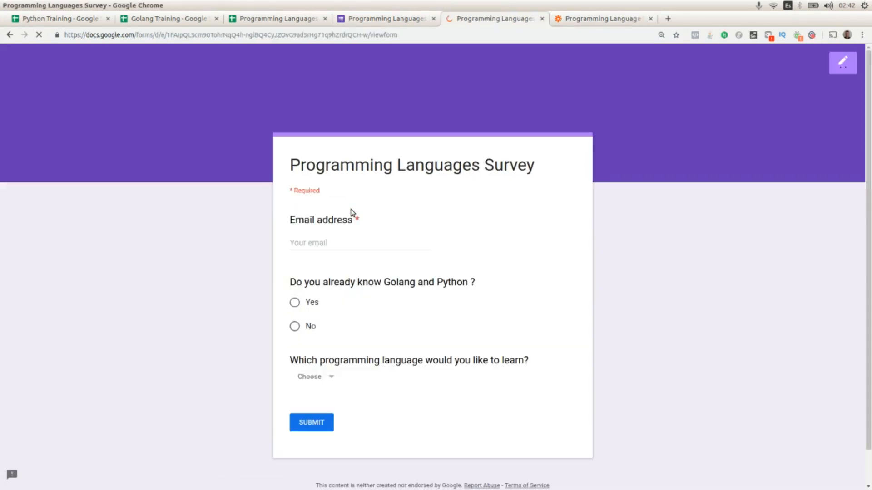
pyautogui.click(337, 239)
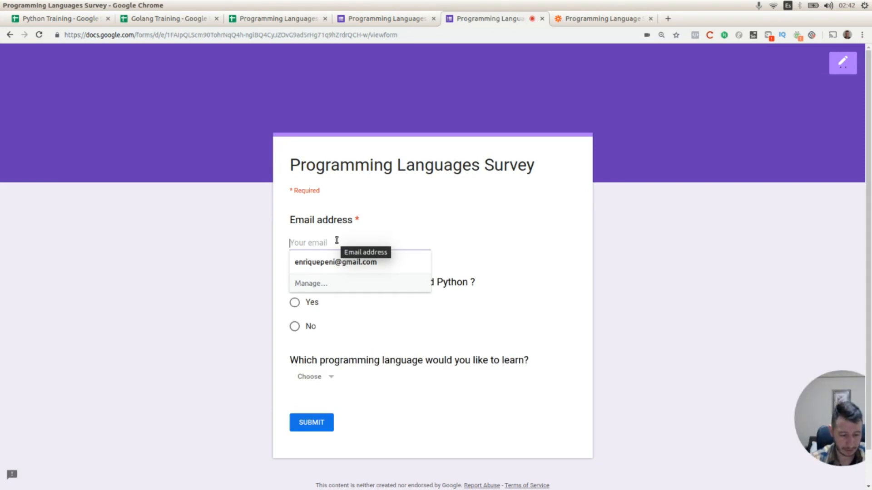
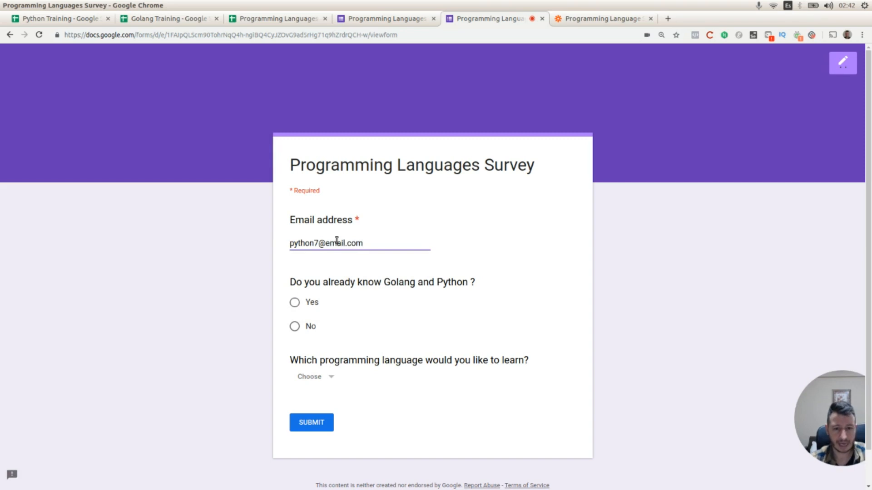
# Answer No to knowing Golang and Python, choose Python to learn, and submit the response.
pyautogui.click(296, 327)
pyautogui.scroll(-2, 387, 364)
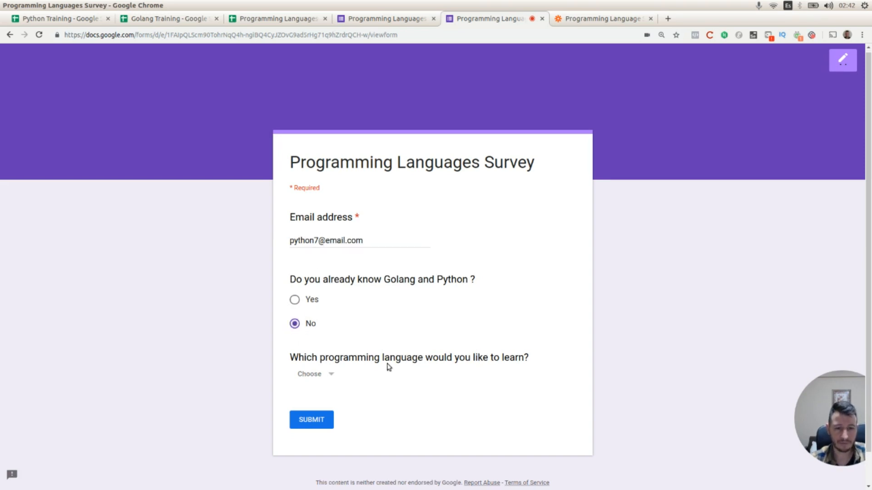
pyautogui.click(314, 340)
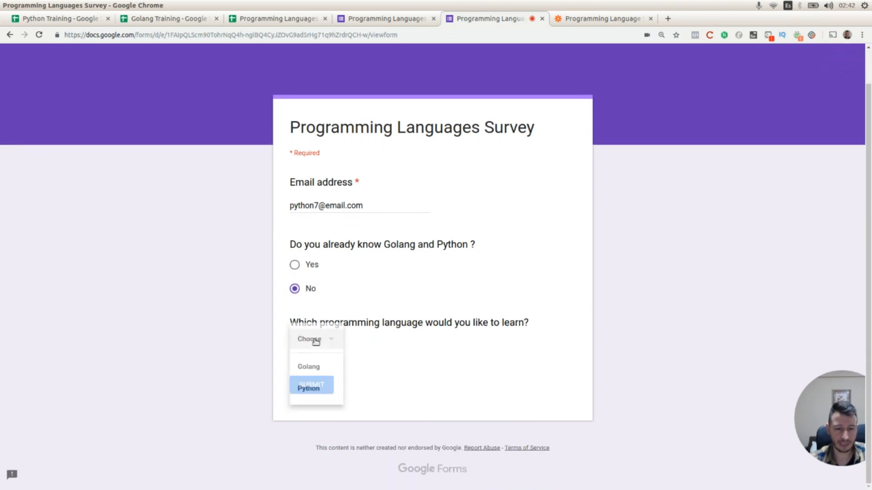
pyautogui.click(317, 387)
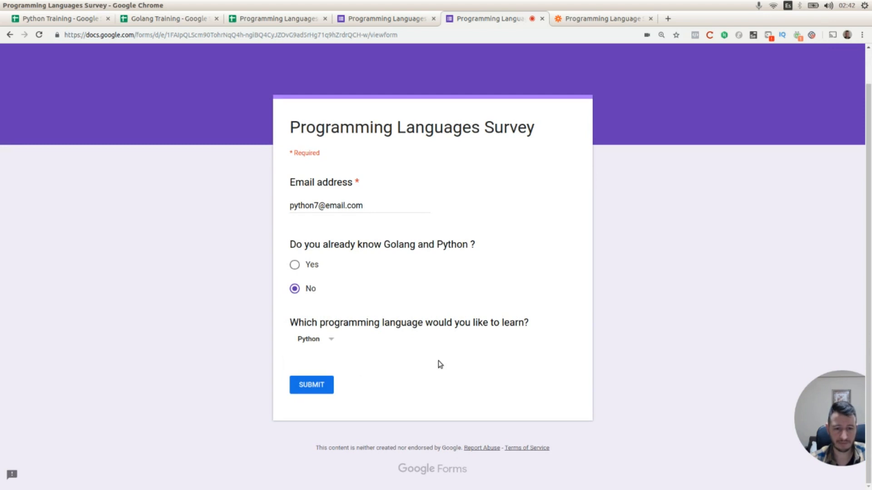
pyautogui.click(321, 386)
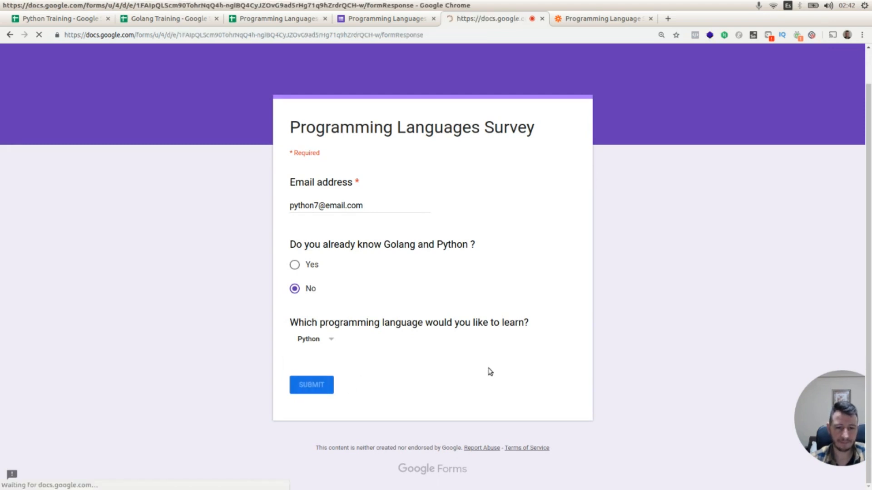
# Back in the Zap, fetch more trigger samples, select the newest Response A and review its answers.
pyautogui.click(387, 21)
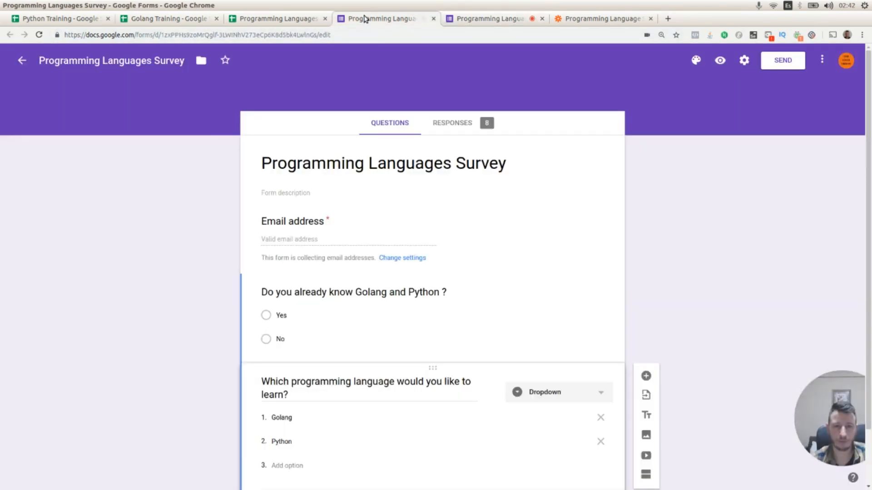
pyautogui.click(561, 19)
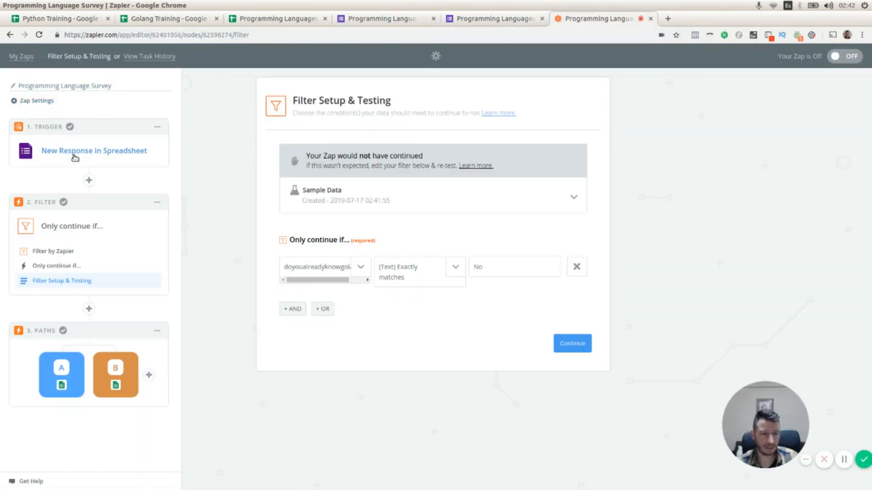
pyautogui.click(74, 153)
pyautogui.click(60, 235)
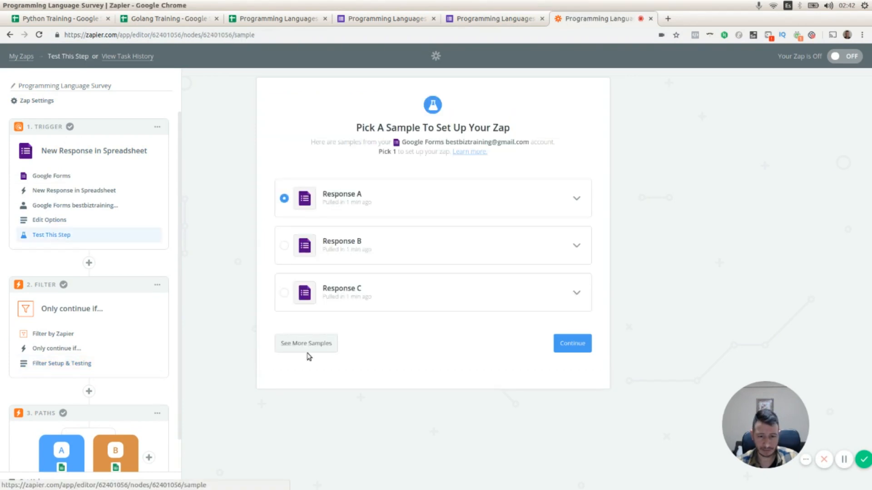
pyautogui.click(305, 345)
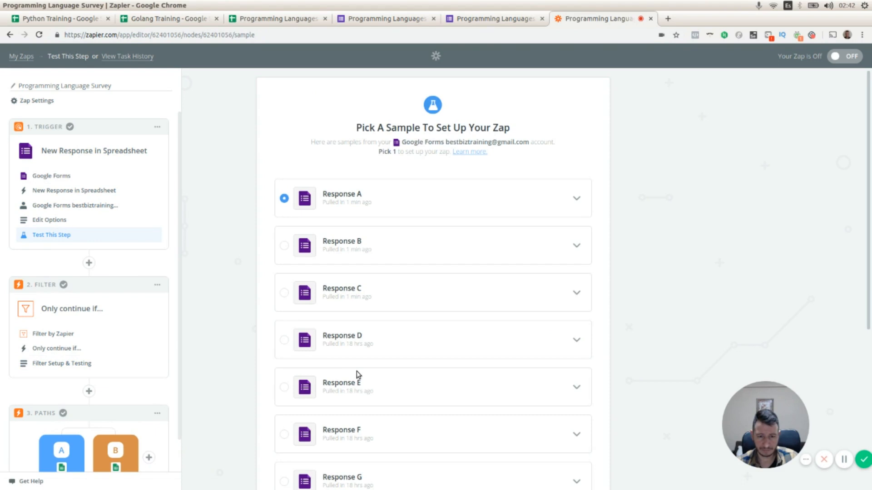
pyautogui.scroll(-4, 360, 340)
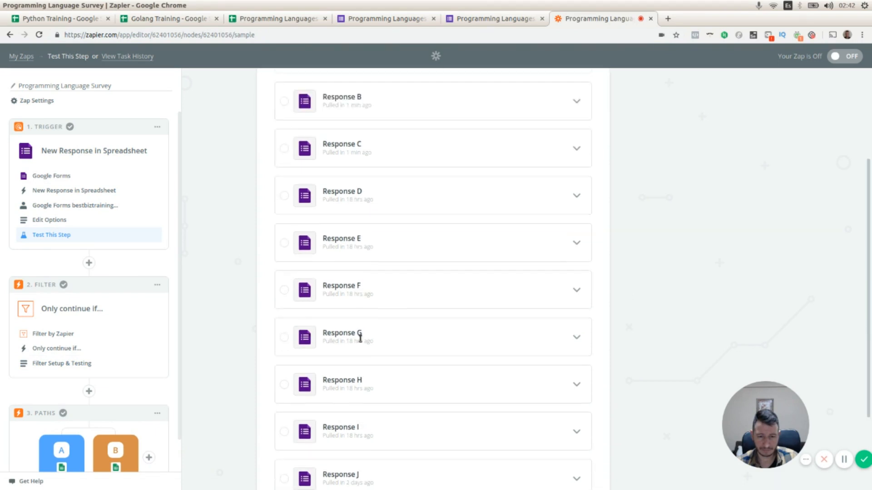
pyautogui.scroll(-2, 360, 338)
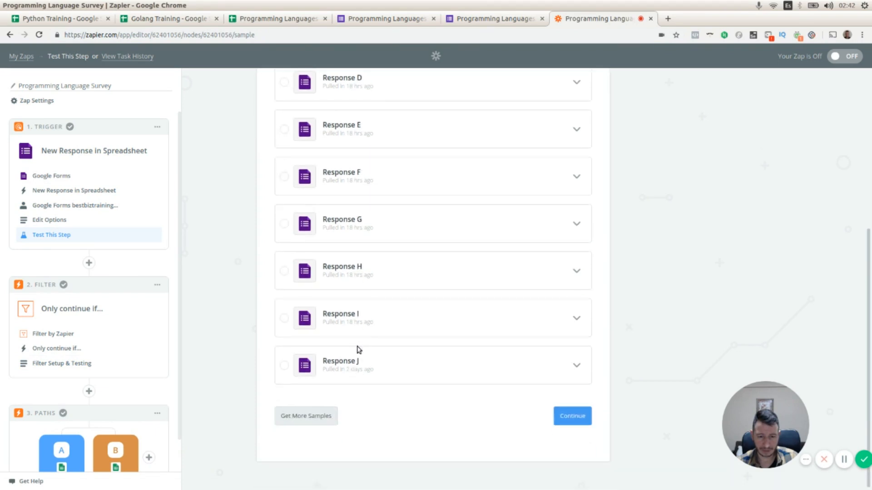
pyautogui.click(322, 419)
pyautogui.scroll(5, 407, 390)
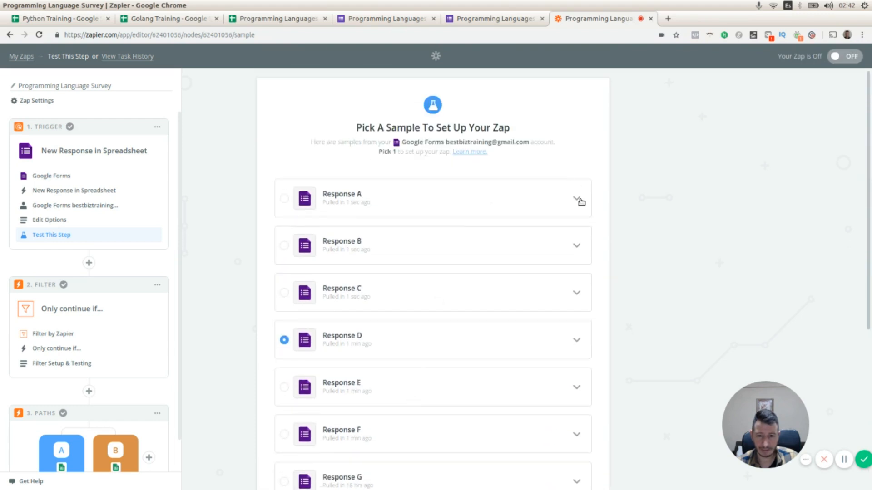
pyautogui.click(577, 199)
pyautogui.click(285, 200)
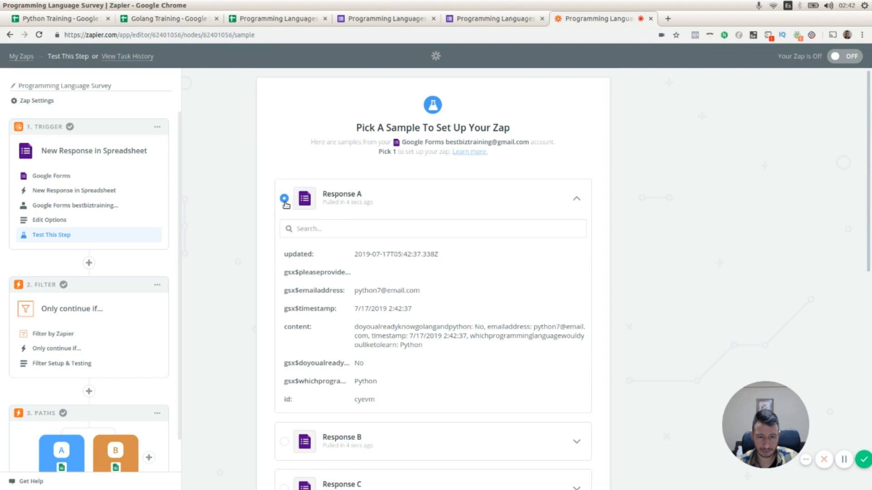
pyautogui.scroll(-3, 429, 293)
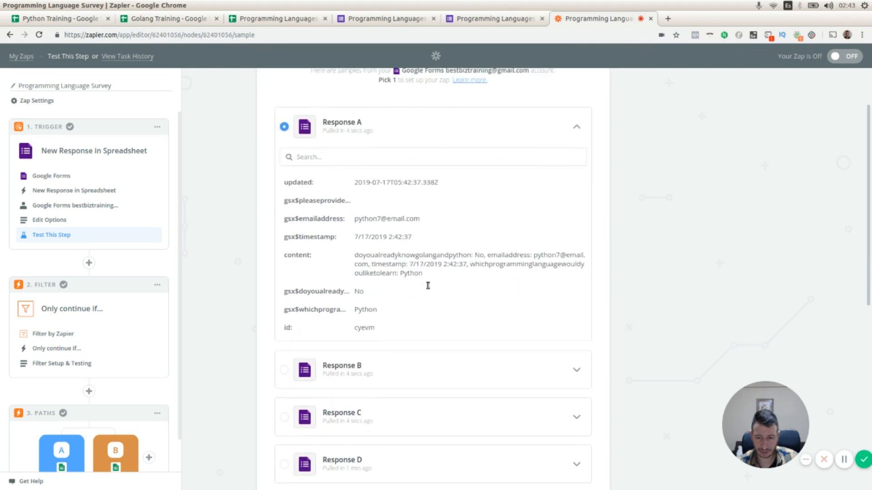
pyautogui.moveTo(540, 255); pyautogui.dragTo(376, 264)
pyautogui.click(469, 254)
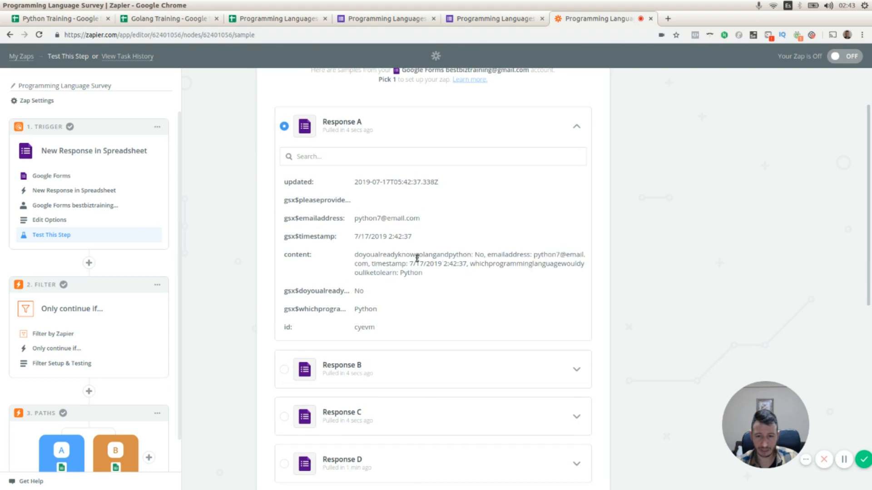
pyautogui.tripleClick(408, 253)
pyautogui.doubleClick(434, 253)
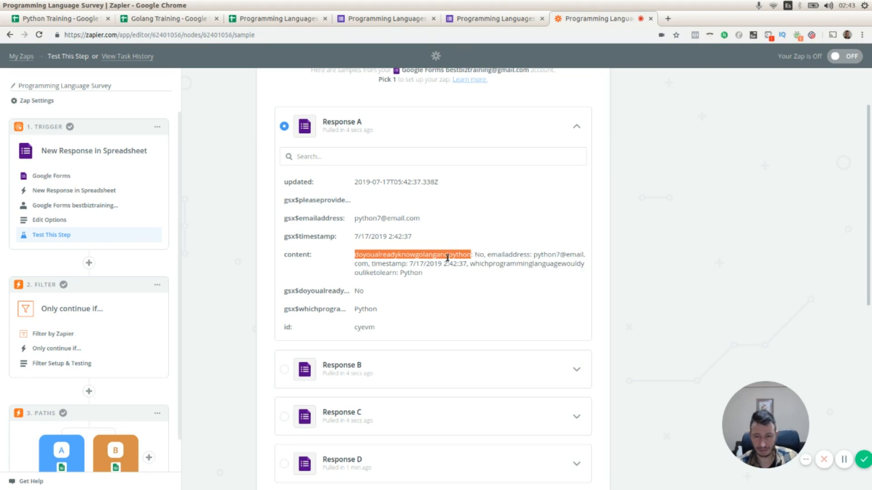
# Open the filter's setup, re-test it and inspect the sample data it used.
pyautogui.click(58, 364)
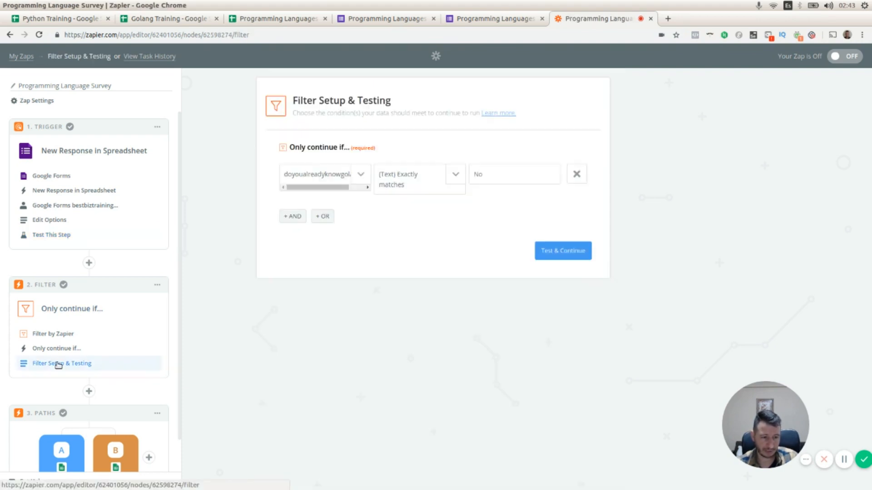
pyautogui.click(547, 253)
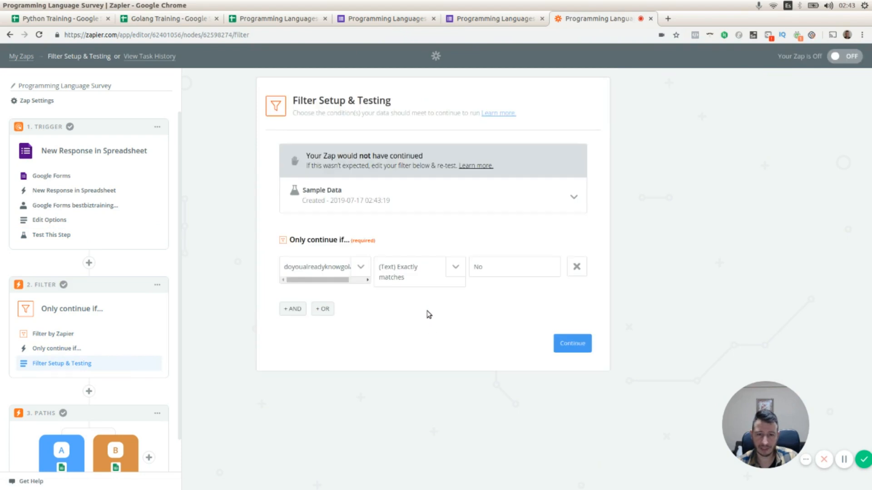
pyautogui.click(571, 197)
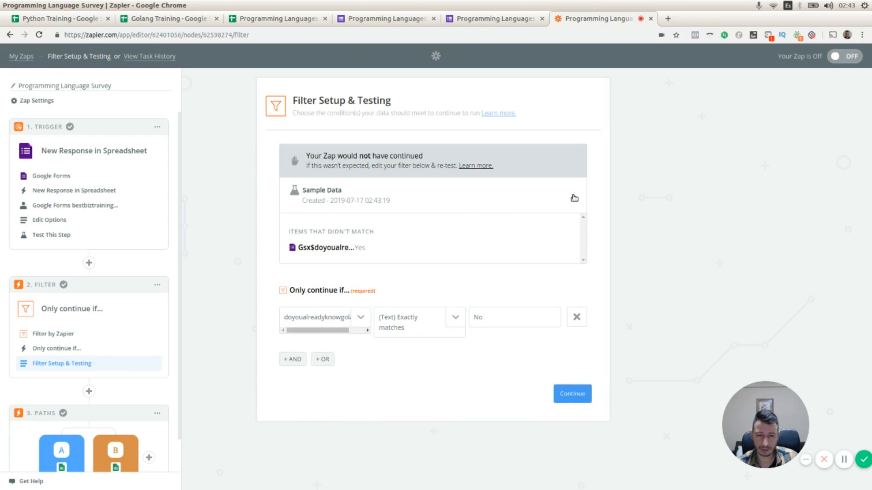
pyautogui.click(574, 198)
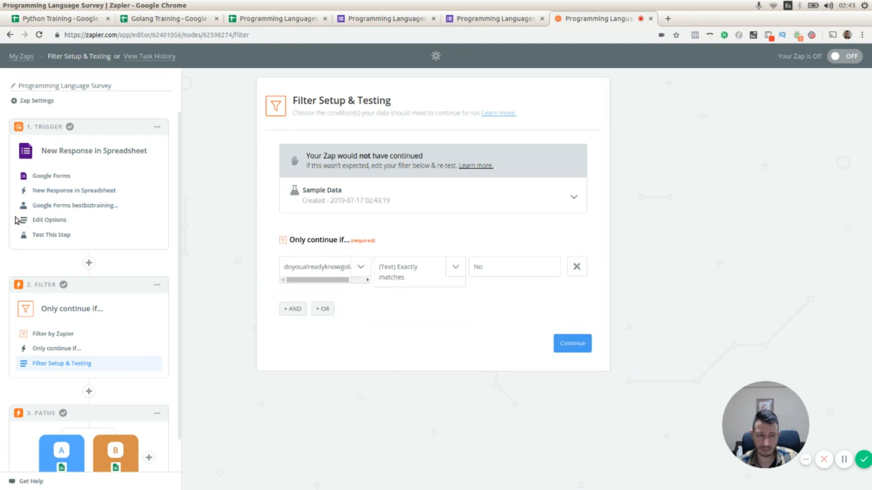
# Reopen the trigger test, confirm Response A as the sample and continue.
pyautogui.click(55, 237)
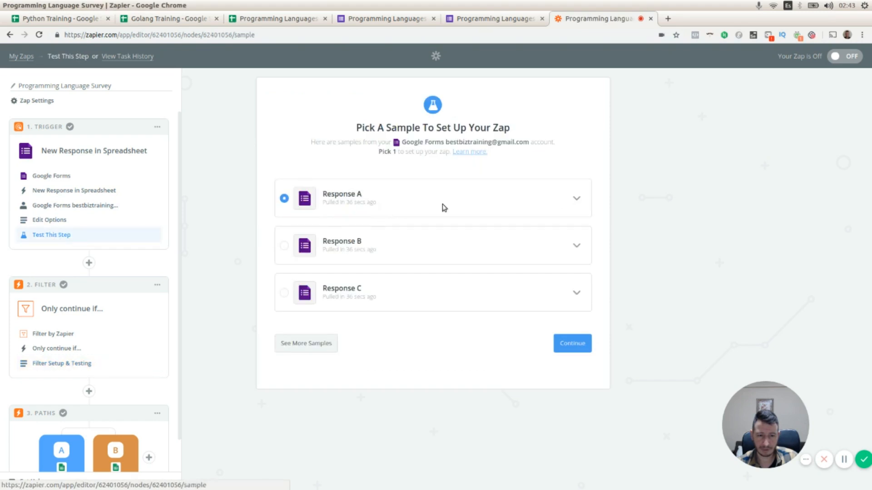
pyautogui.click(577, 198)
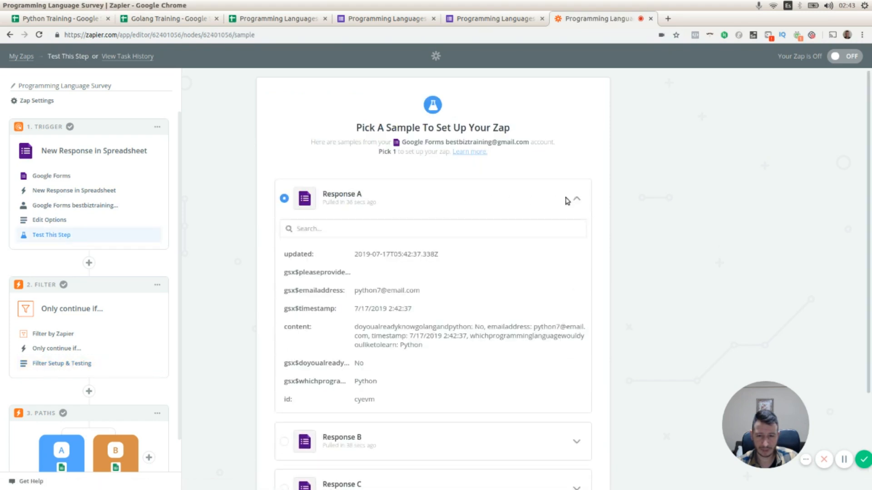
pyautogui.scroll(-3, 387, 330)
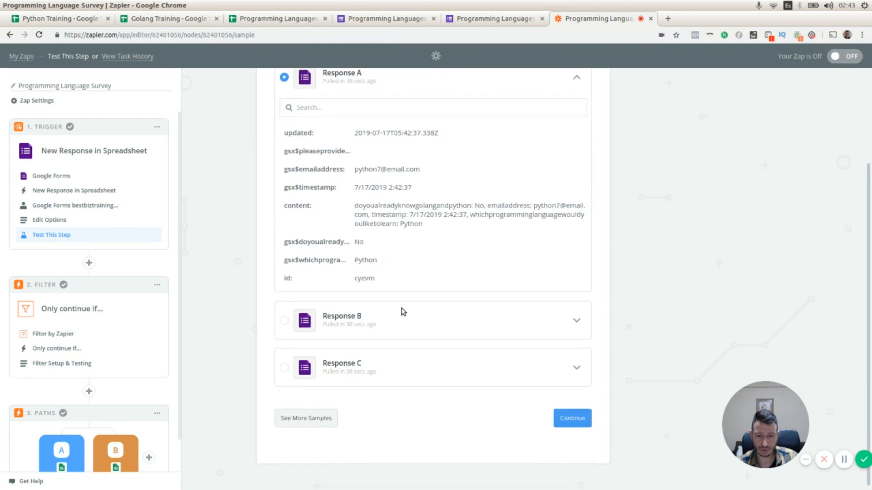
pyautogui.click(572, 416)
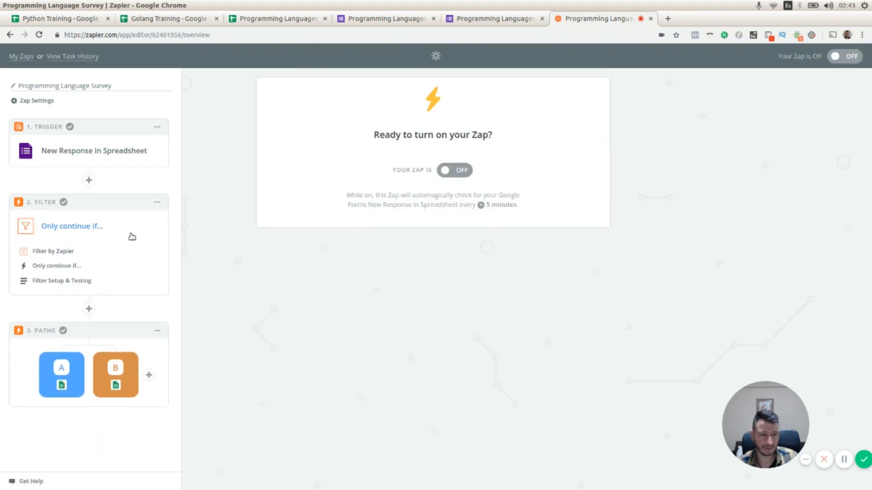
# Re-test the filter against the selected Response A sample and read the result.
pyautogui.click(60, 282)
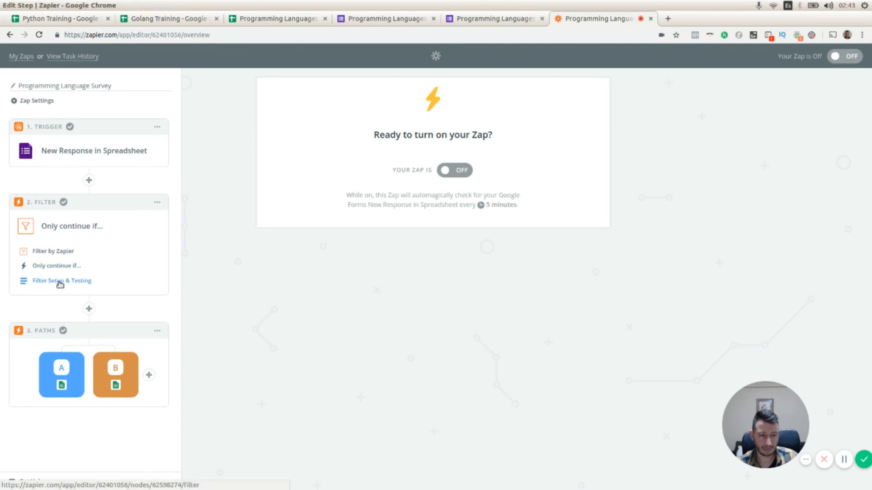
pyautogui.click(554, 253)
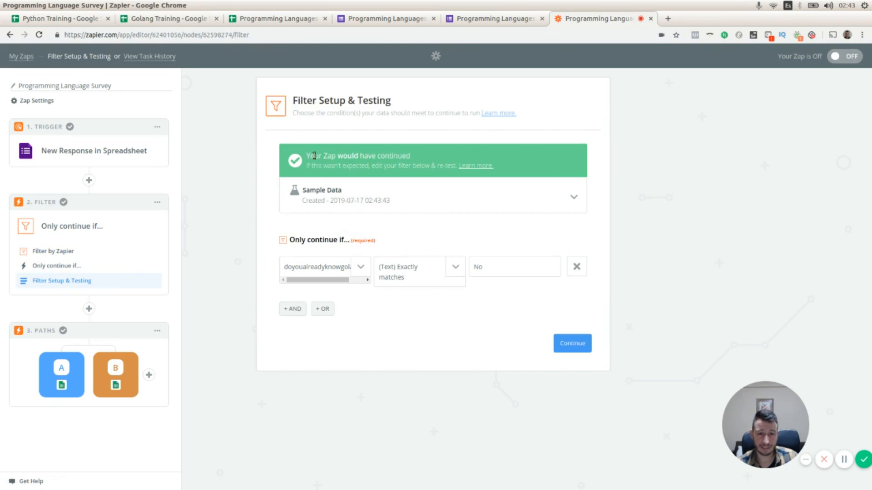
pyautogui.moveTo(309, 156); pyautogui.dragTo(433, 160)
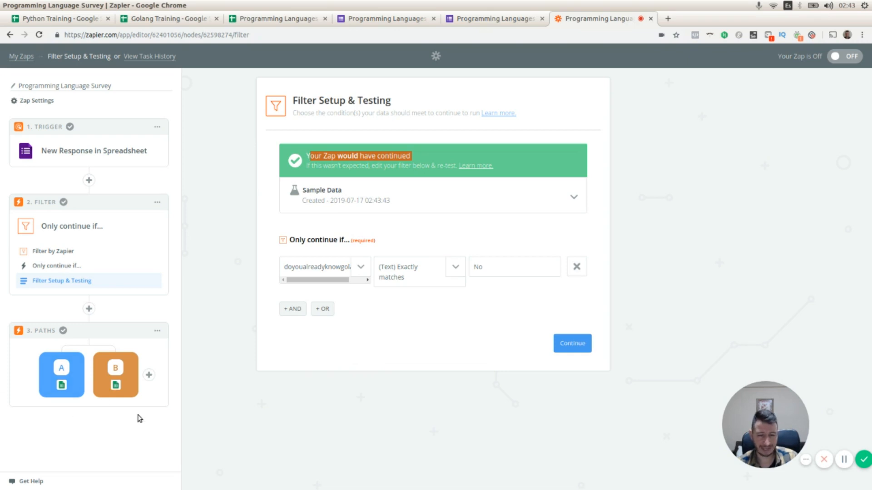
pyautogui.click(388, 333)
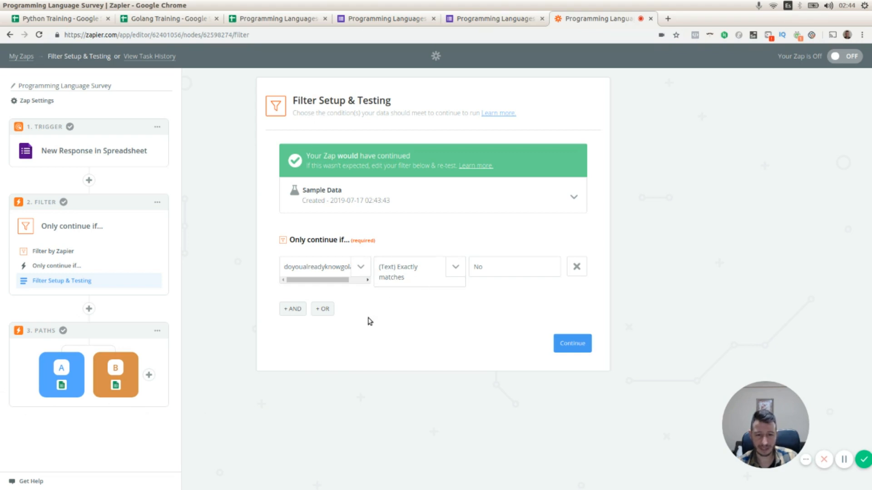
pyautogui.moveTo(347, 280); pyautogui.dragTo(304, 284)
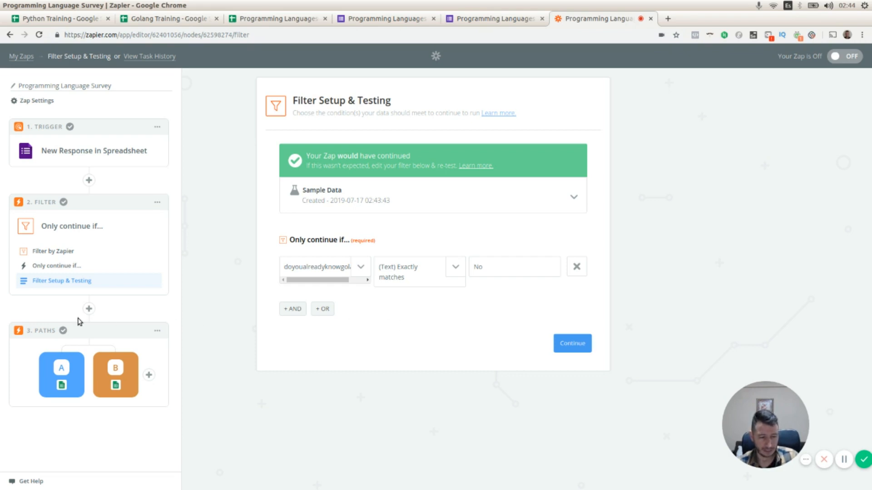
# Open and close the Golang path, then open the Python path and continue past its name.
pyautogui.click(58, 373)
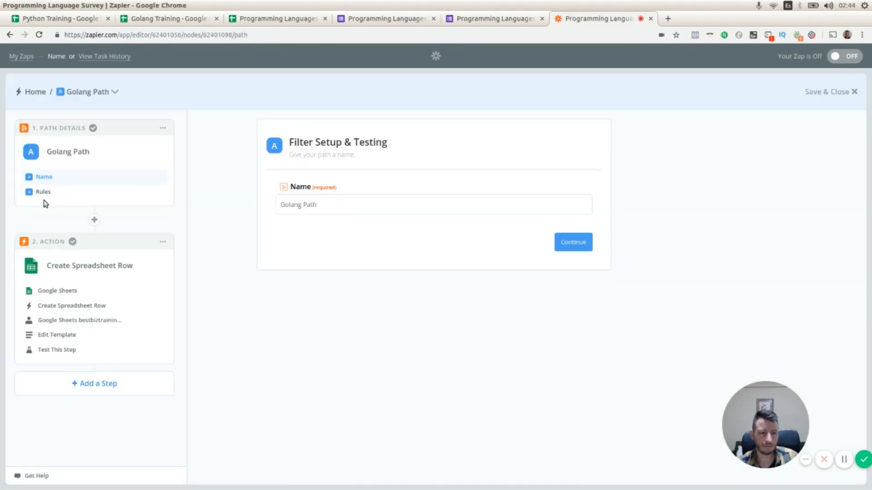
pyautogui.click(852, 91)
pyautogui.scroll(-2, 105, 350)
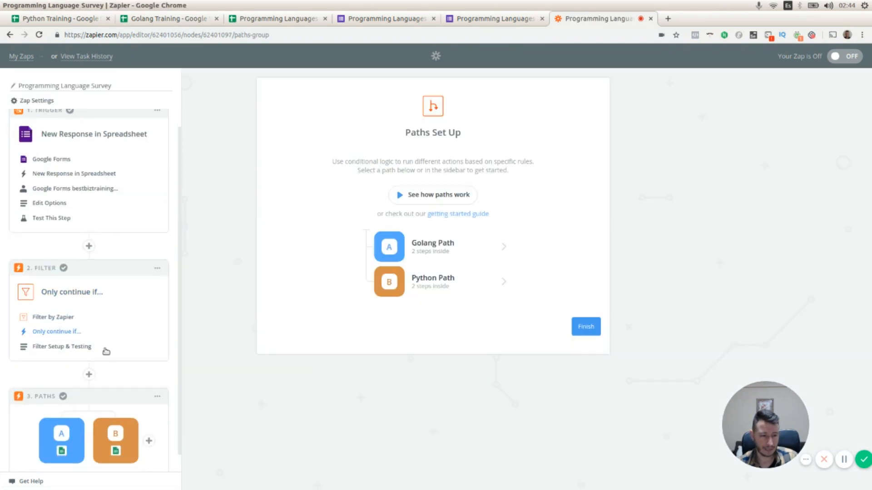
pyautogui.click(115, 418)
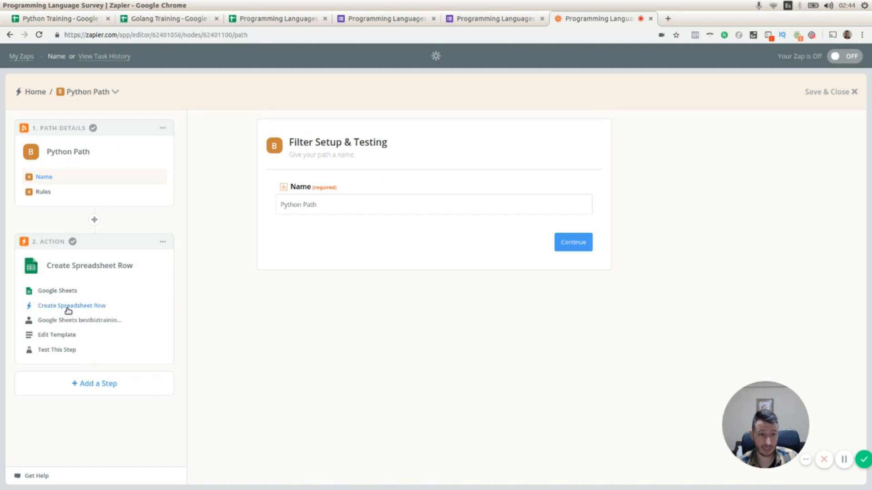
pyautogui.click(581, 249)
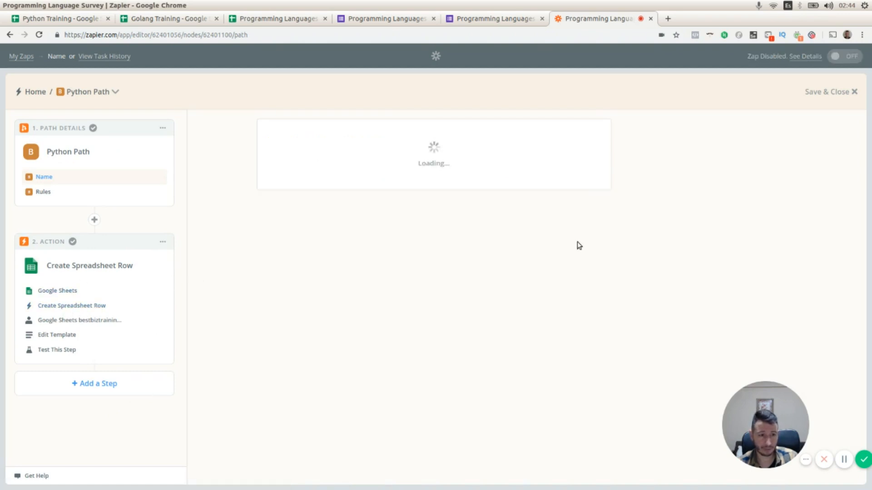
# Re-test the Python path's Create Spreadsheet Row step and switch to the Python Training sheet.
pyautogui.click(67, 350)
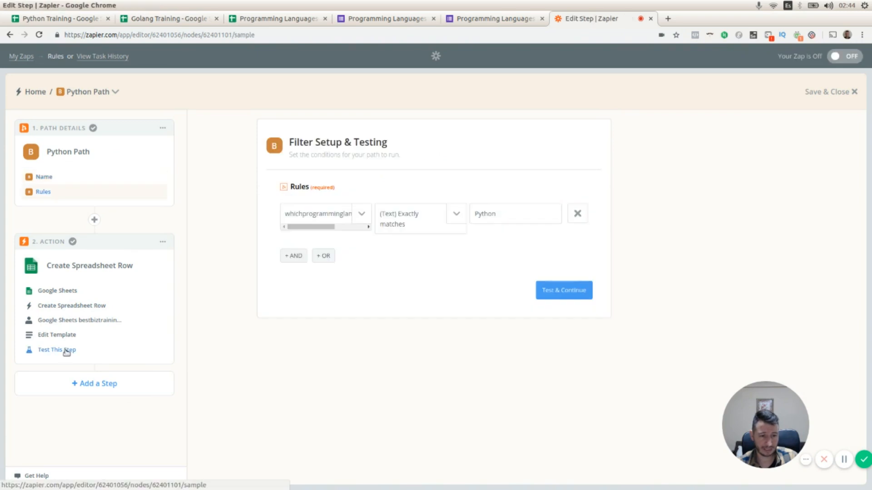
pyautogui.scroll(-2, 400, 338)
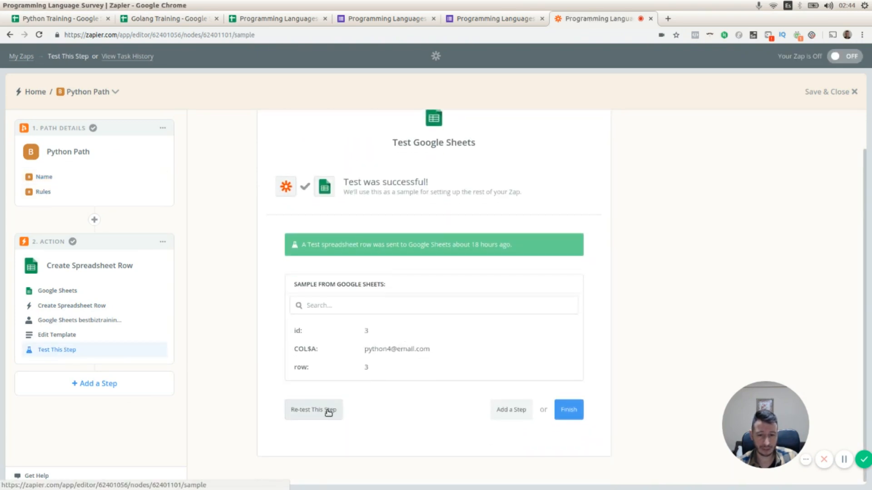
pyautogui.click(62, 336)
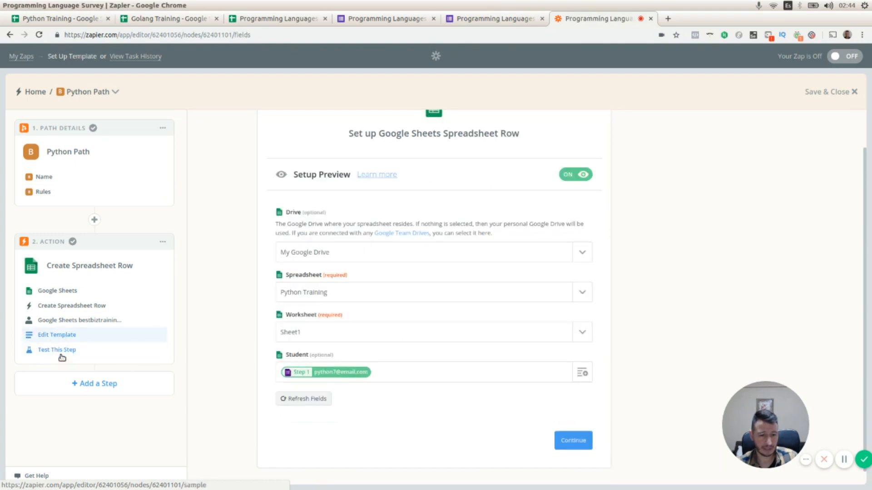
pyautogui.click(63, 354)
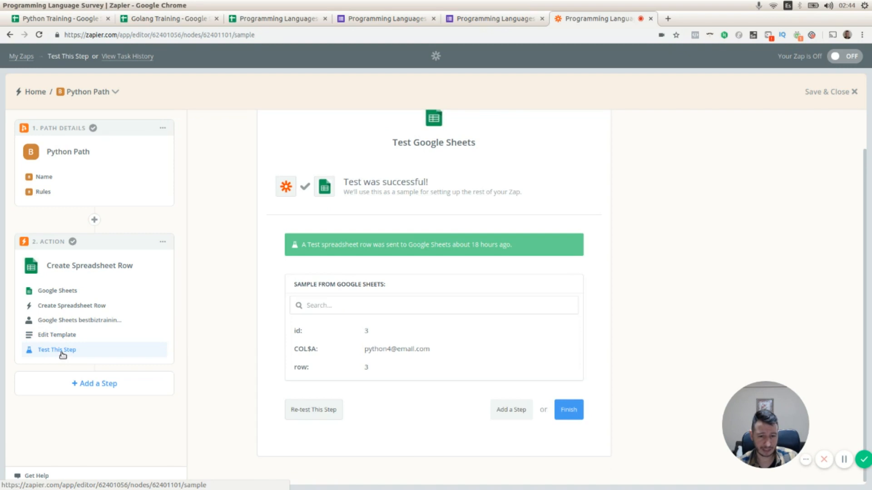
pyautogui.click(313, 410)
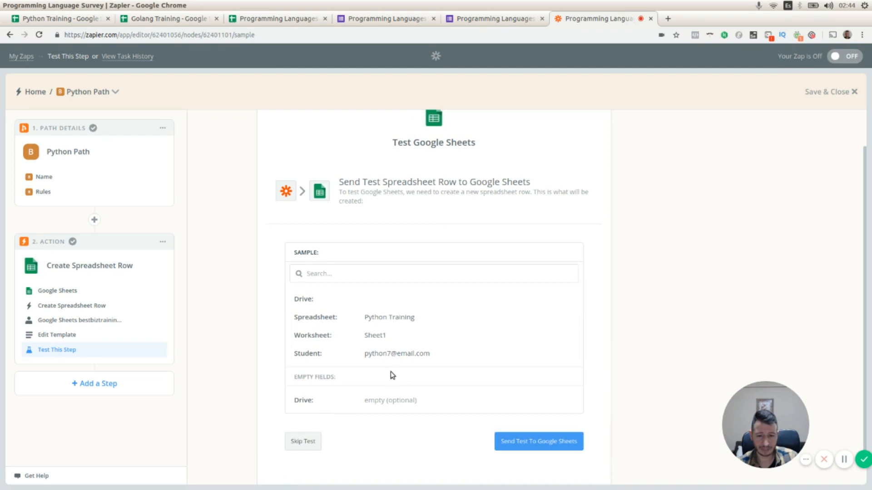
pyautogui.scroll(-1, 393, 375)
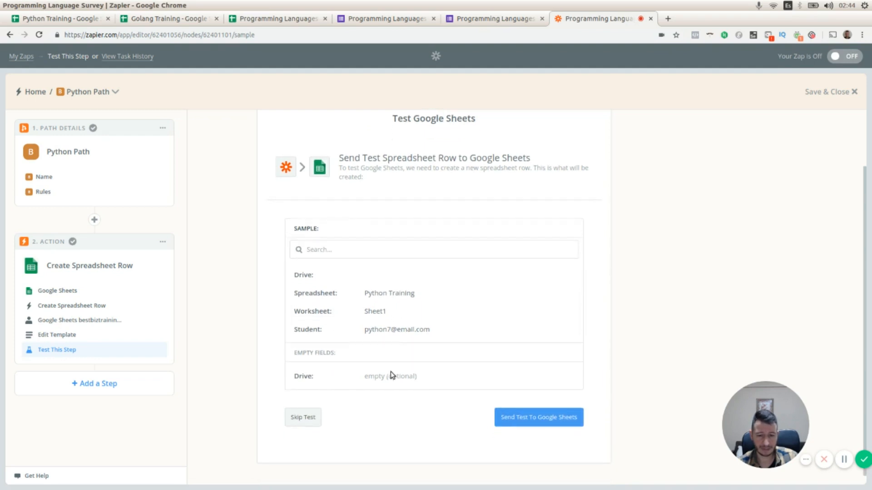
pyautogui.click(90, 20)
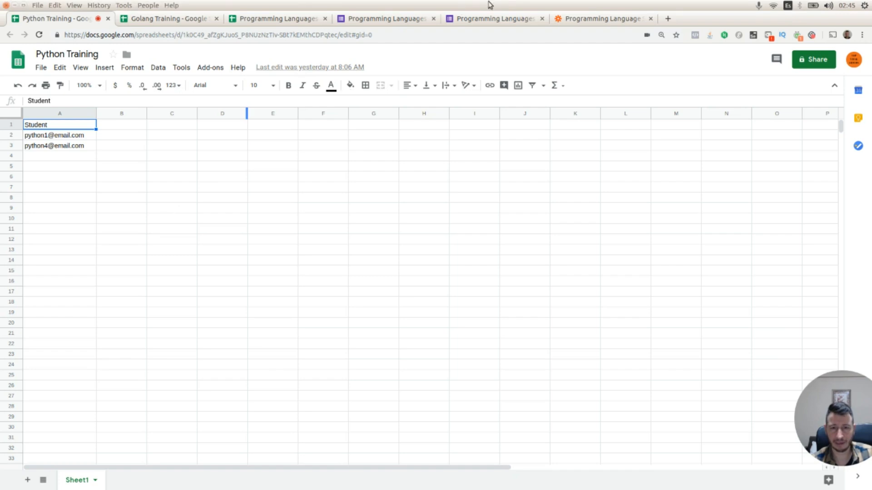
# Send a test row from the Python path's Create Spreadsheet Row step to Google Sheets.
pyautogui.click(305, 21)
pyautogui.click(591, 21)
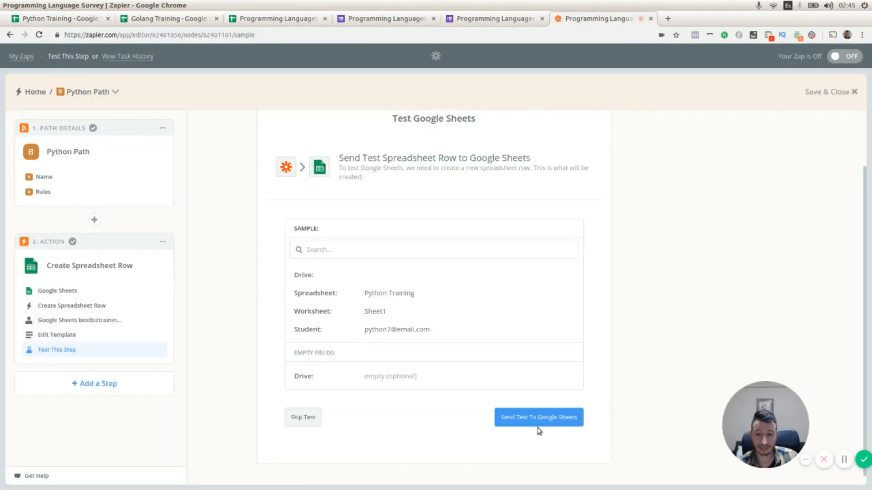
pyautogui.click(535, 420)
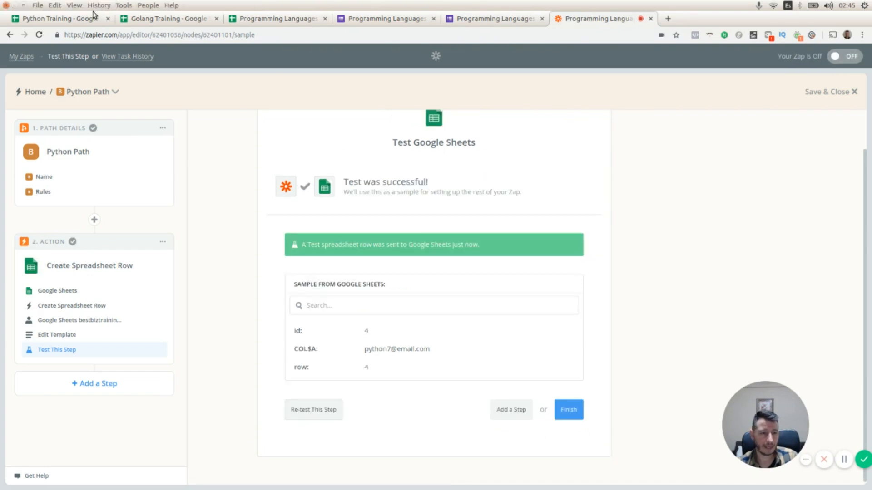
# Check the Python Training sheet and the survey responses sheet for the newly added test row.
pyautogui.click(82, 20)
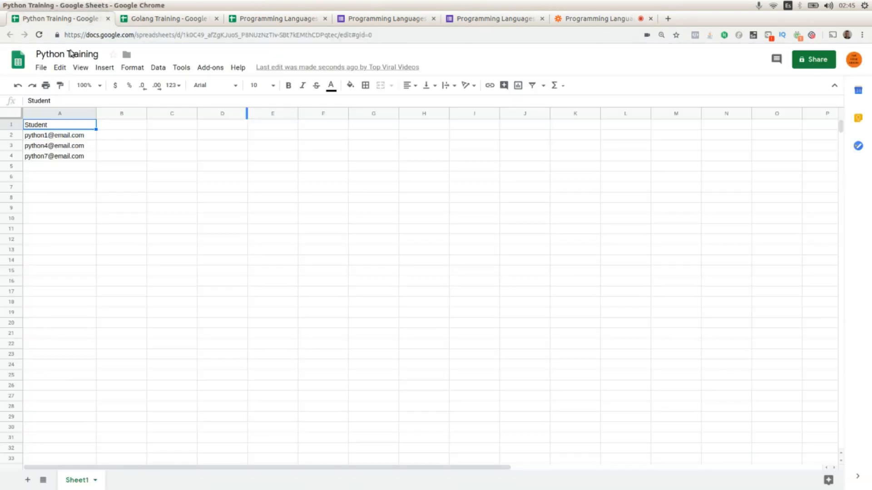
pyautogui.click(58, 159)
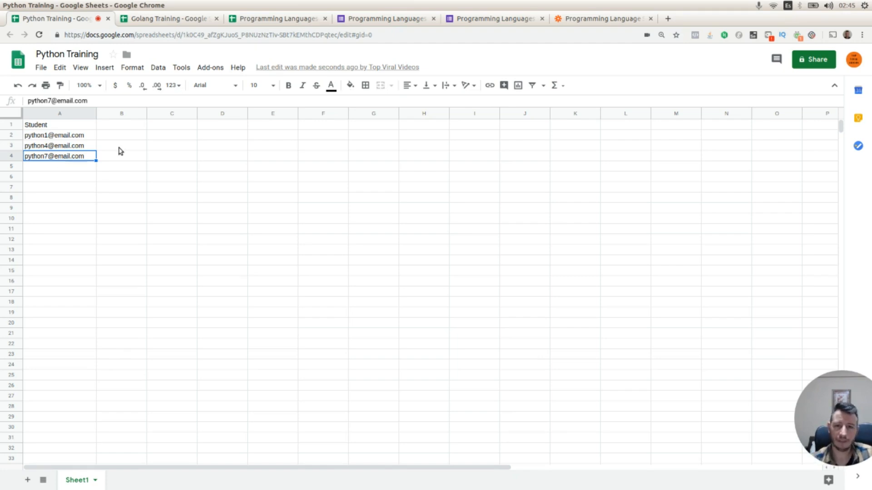
pyautogui.moveTo(837, 407); pyautogui.dragTo(776, 393)
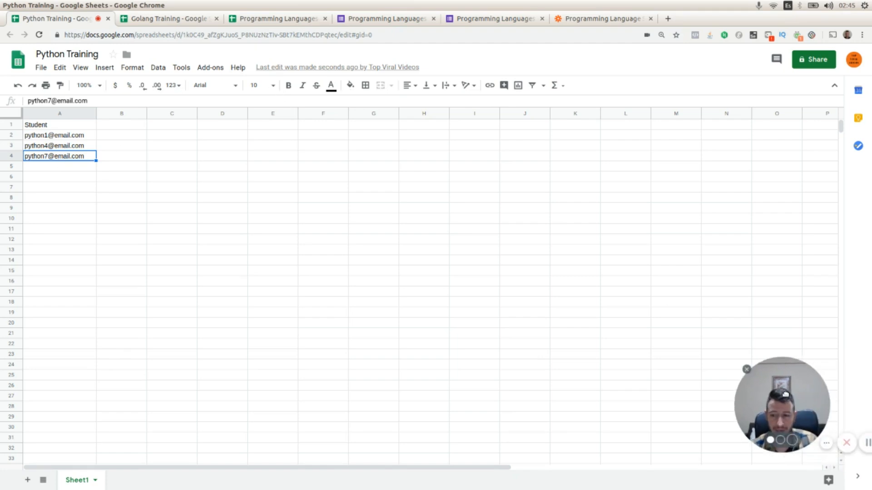
pyautogui.click(257, 13)
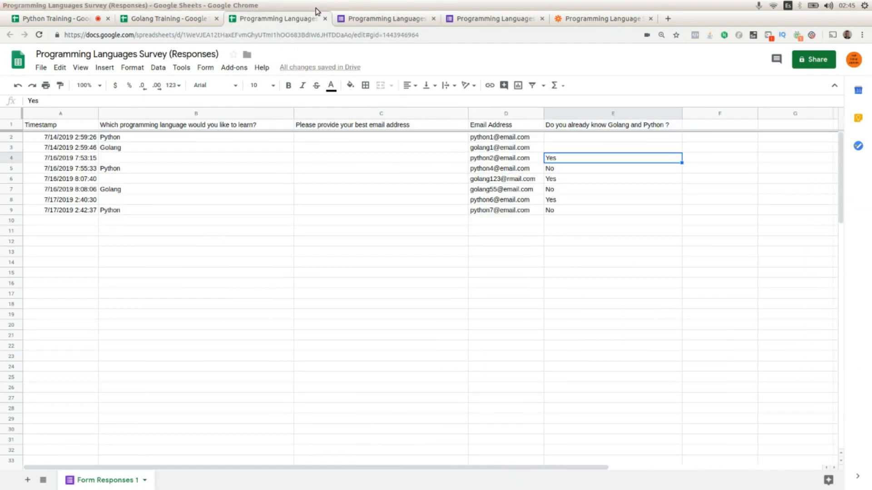
pyautogui.click(584, 18)
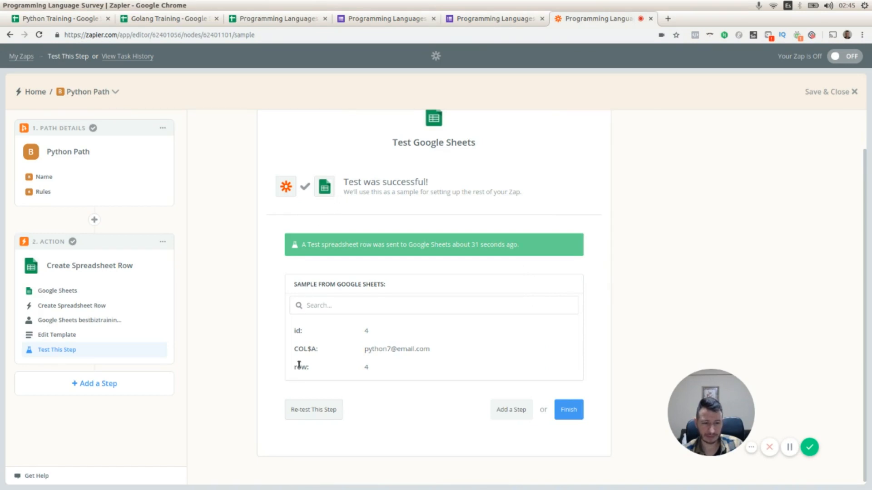
# Save and close the Python path, then reopen the filter's Only continue if setup and inspect its condition.
pyautogui.click(831, 93)
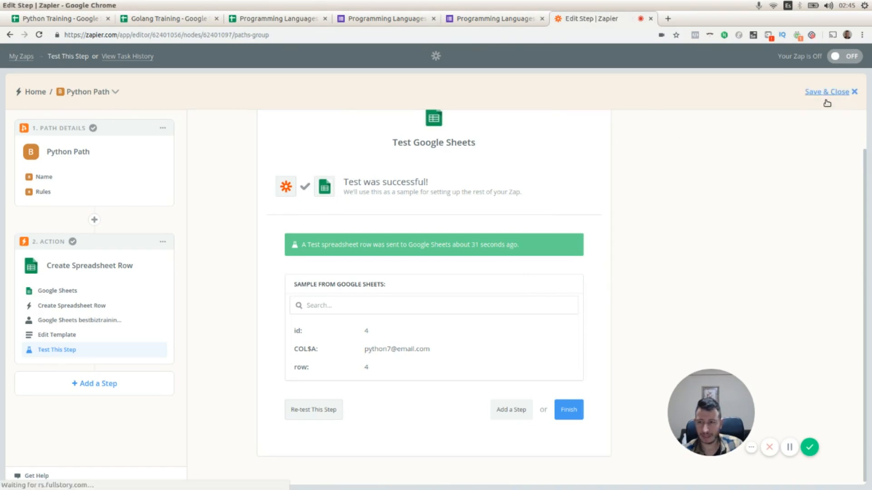
pyautogui.scroll(-1, 43, 306)
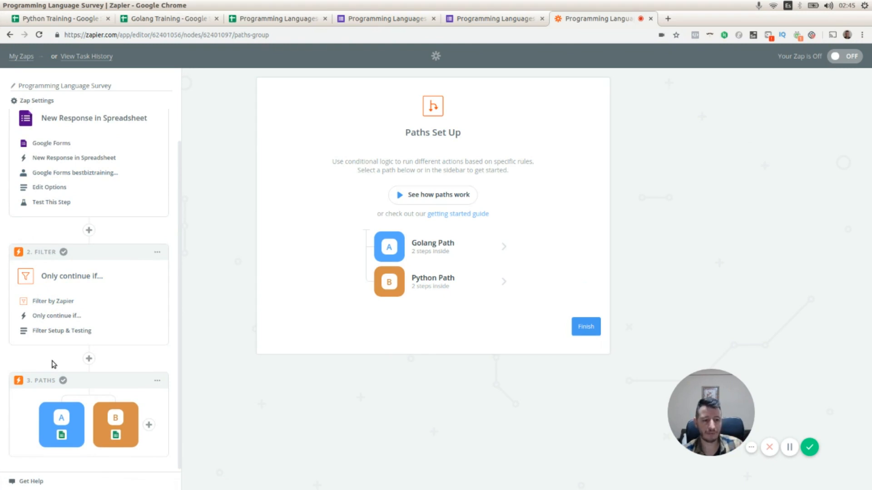
pyautogui.click(59, 316)
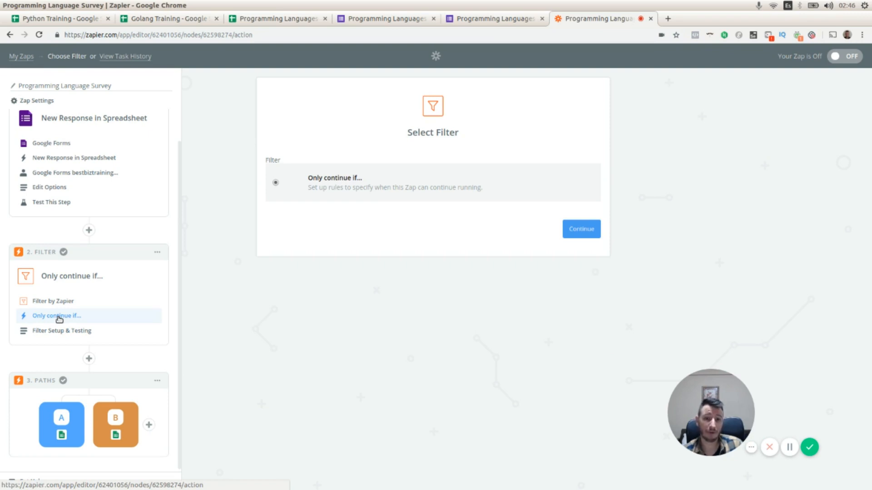
pyautogui.click(585, 228)
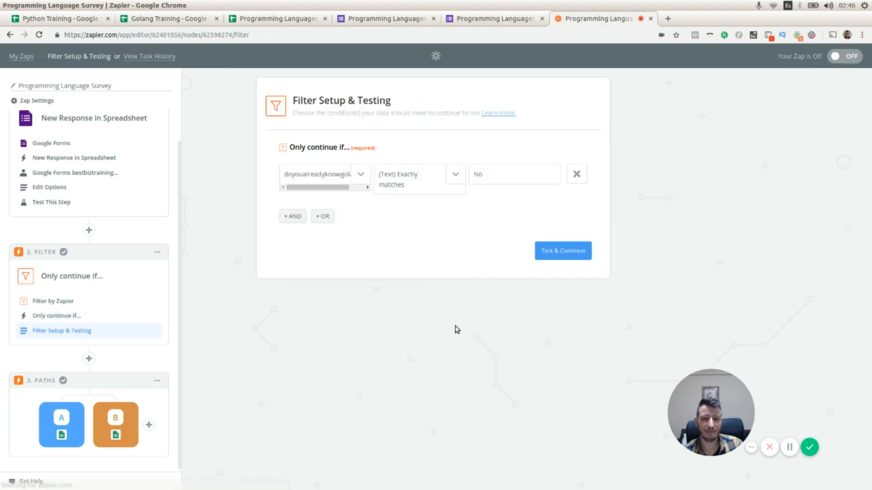
pyautogui.moveTo(325, 188)
pyautogui.mouseDown()
pyautogui.moveTo(360, 190)
pyautogui.moveTo(315, 191)
pyautogui.mouseUp()
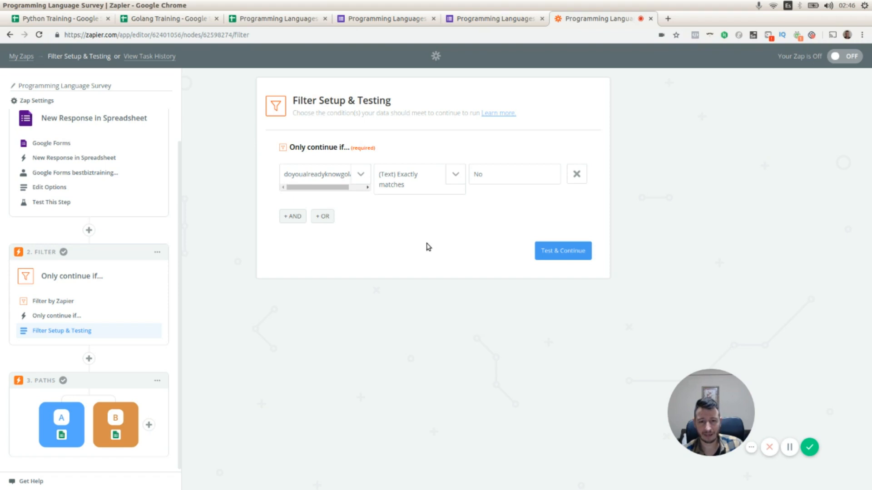
# Review the survey form's tabs and questions, then return to the filter setup in the Zap editor.
pyautogui.click(416, 18)
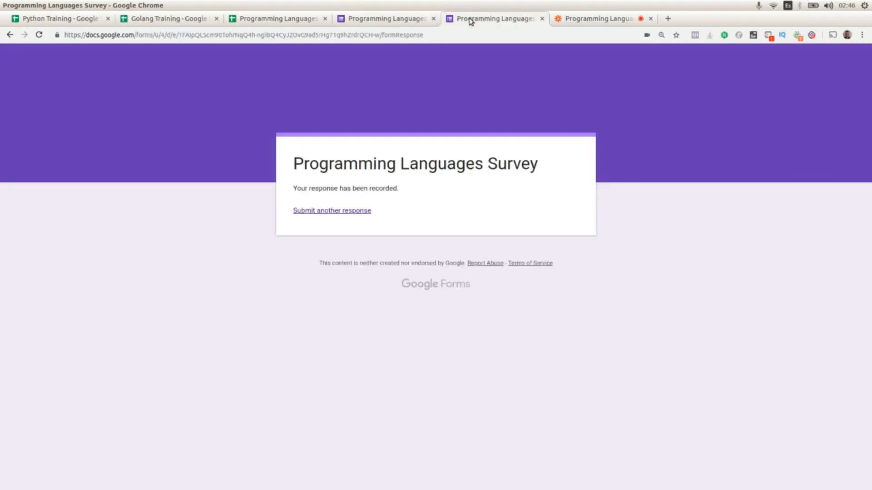
pyautogui.click(417, 18)
pyautogui.scroll(-2, 298, 296)
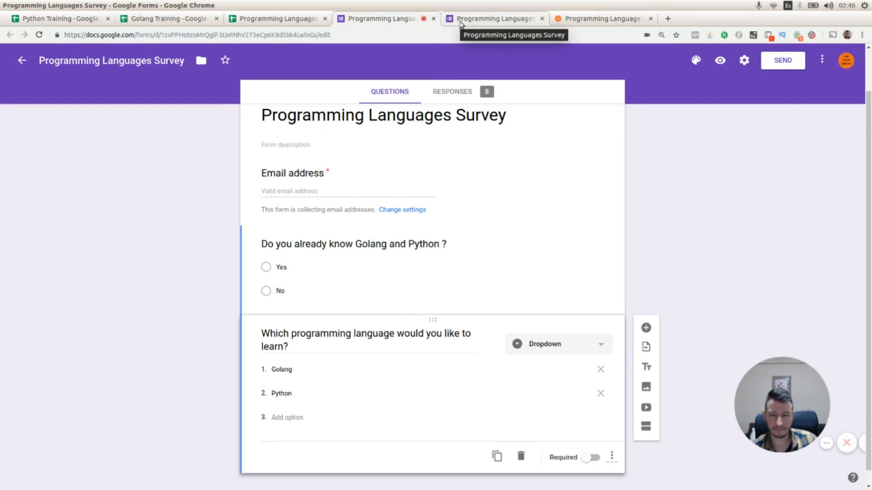
pyautogui.click(581, 19)
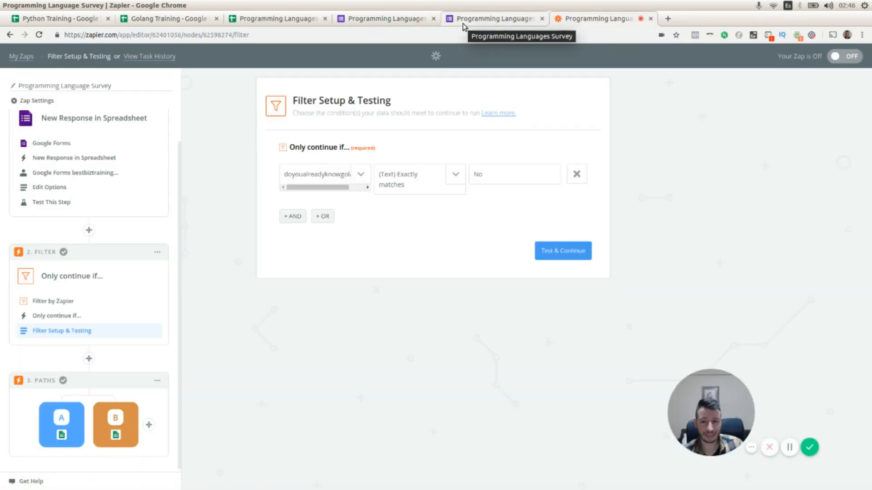